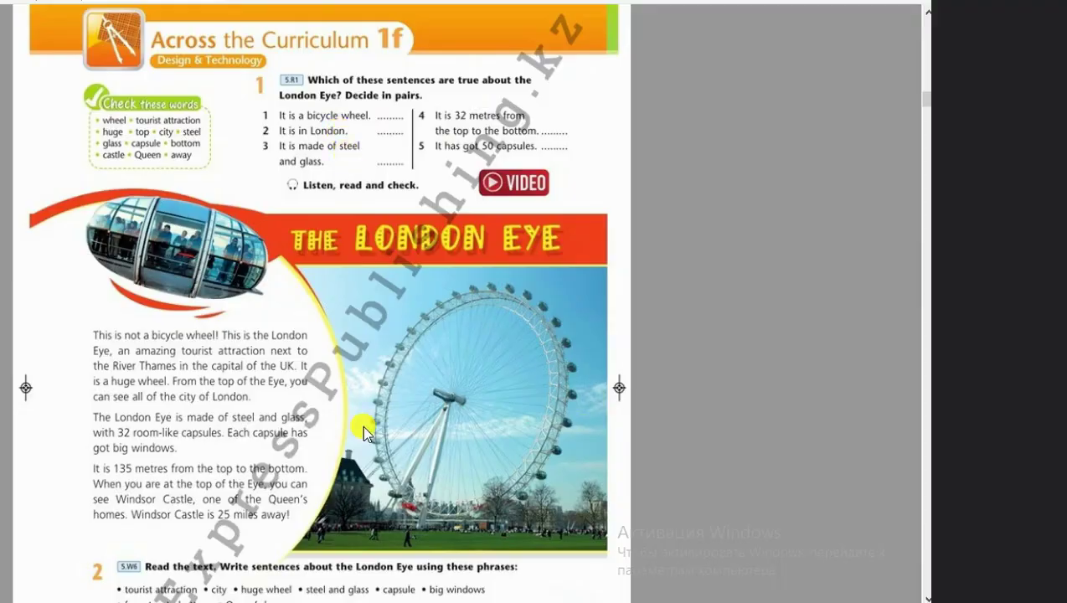
Bring the Word answer key with 'Ex 1 p 18' up beside the London Eye textbook page
{"action": "key", "text": "alt+Tab"}
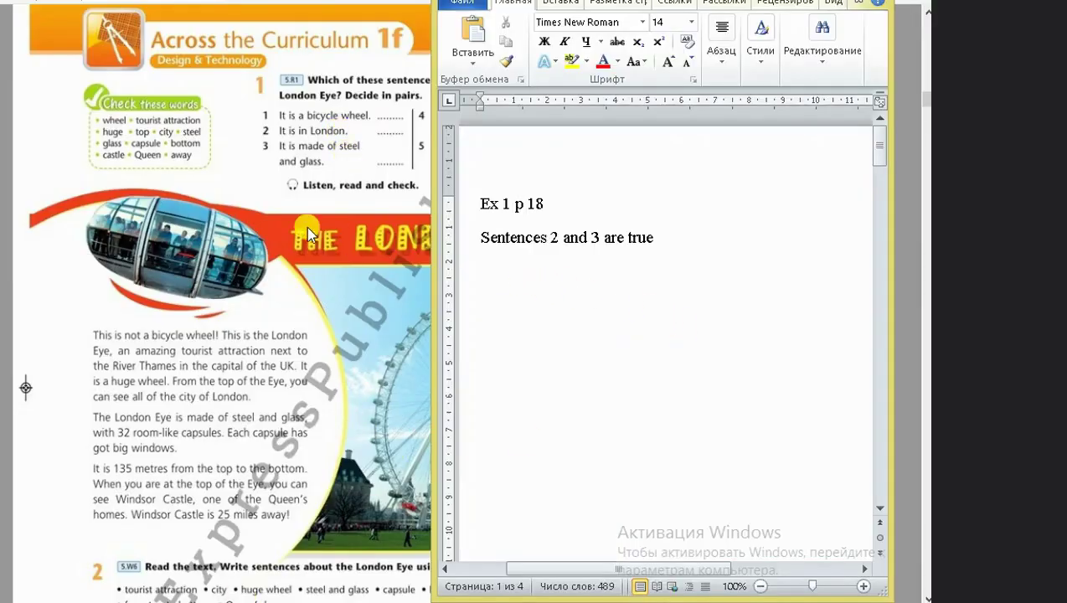
Check the textbook page, then select the 'Sentences 2 and 3 are true' answer line in Word
{"action": "left_click", "coordinate": [274, 144]}
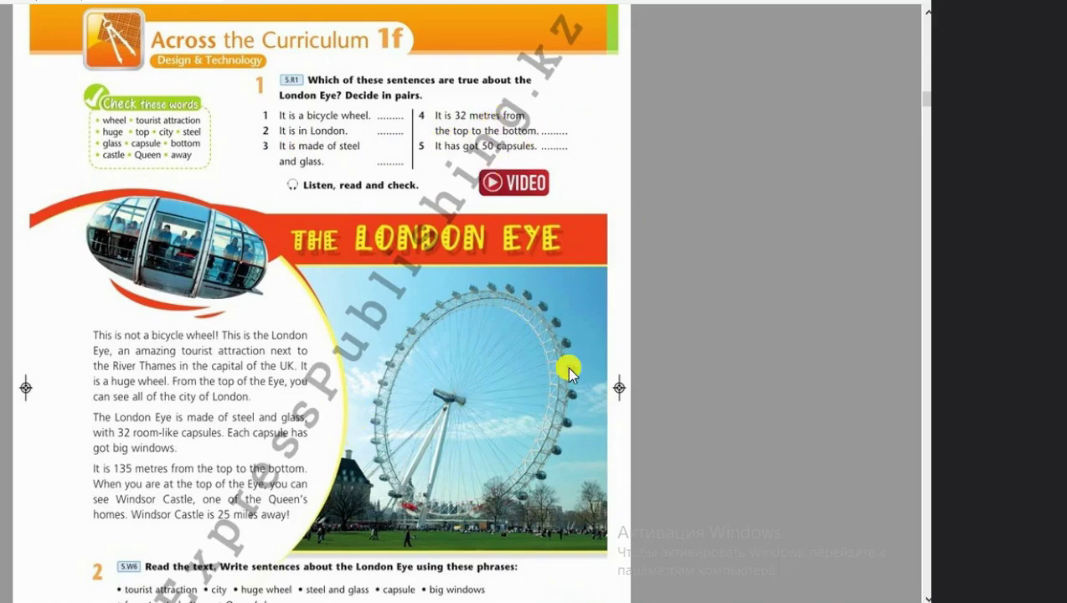
{"action": "key", "text": "alt+Tab"}
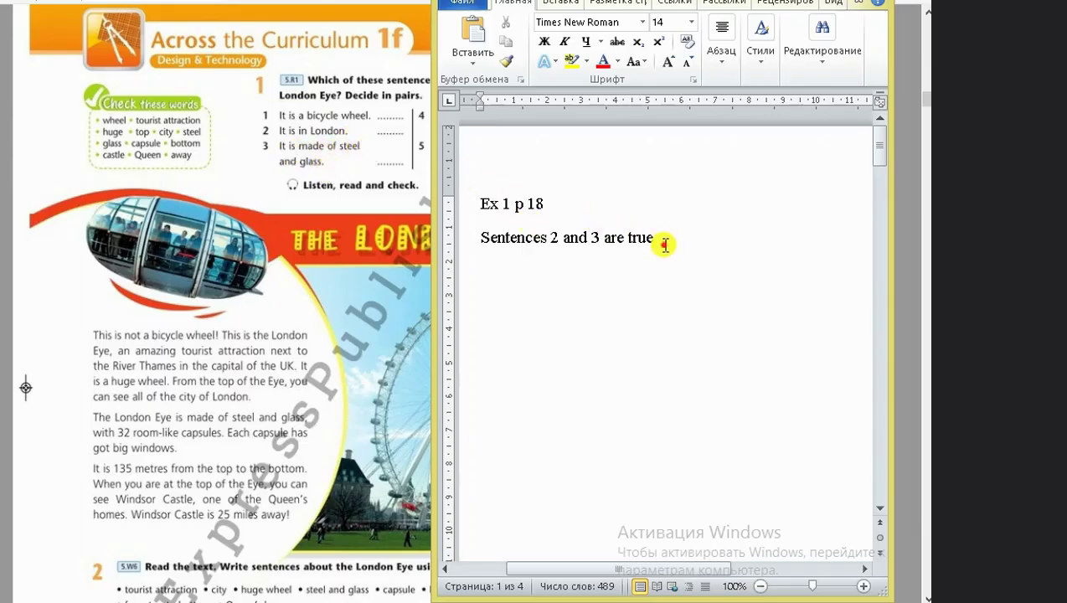
{"action": "left_click_drag", "start_coordinate": [661, 241], "coordinate": [500, 242]}
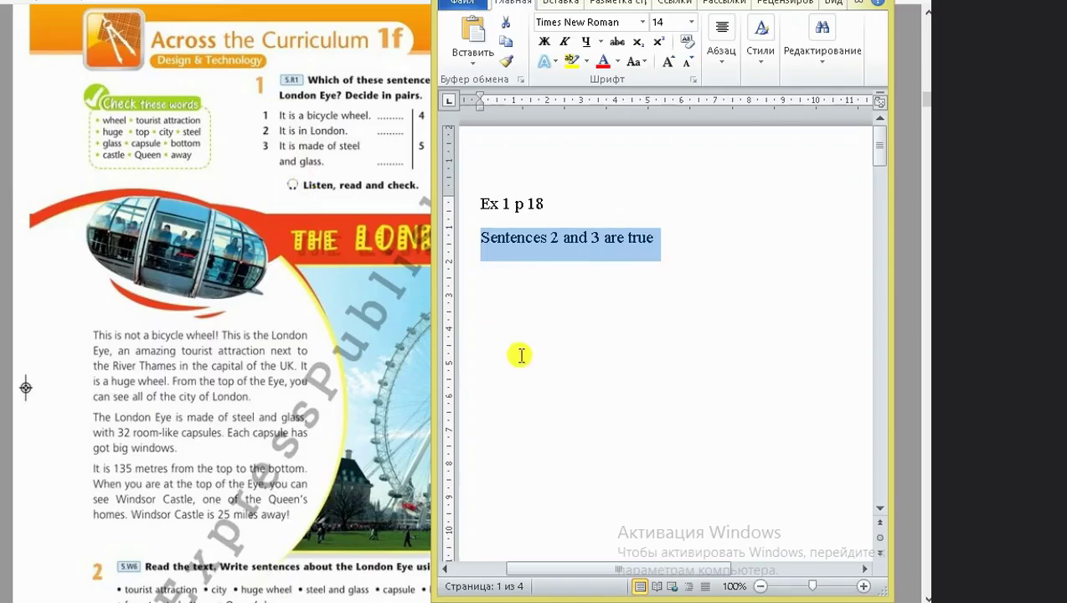
Bring the full London Eye textbook page in front of the answer key
{"action": "left_click", "coordinate": [394, 327]}
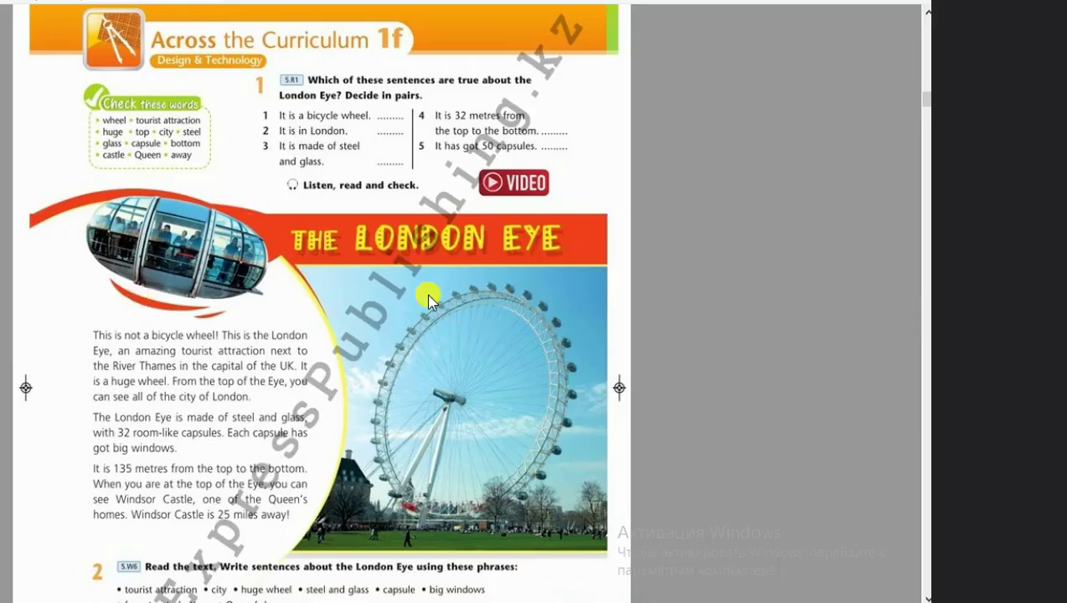
{"action": "scroll", "coordinate": [328, 301], "scroll_direction": "down", "scroll_amount": 3}
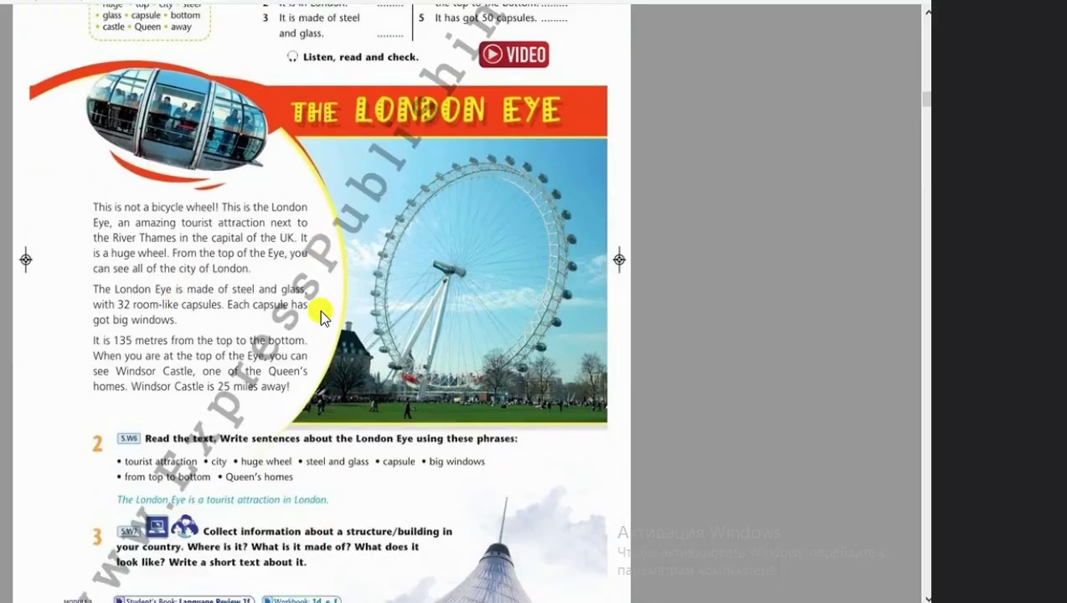
{"action": "scroll", "coordinate": [317, 310], "scroll_direction": "down", "scroll_amount": 2}
{"action": "scroll", "coordinate": [237, 483], "scroll_direction": "up", "scroll_amount": 1}
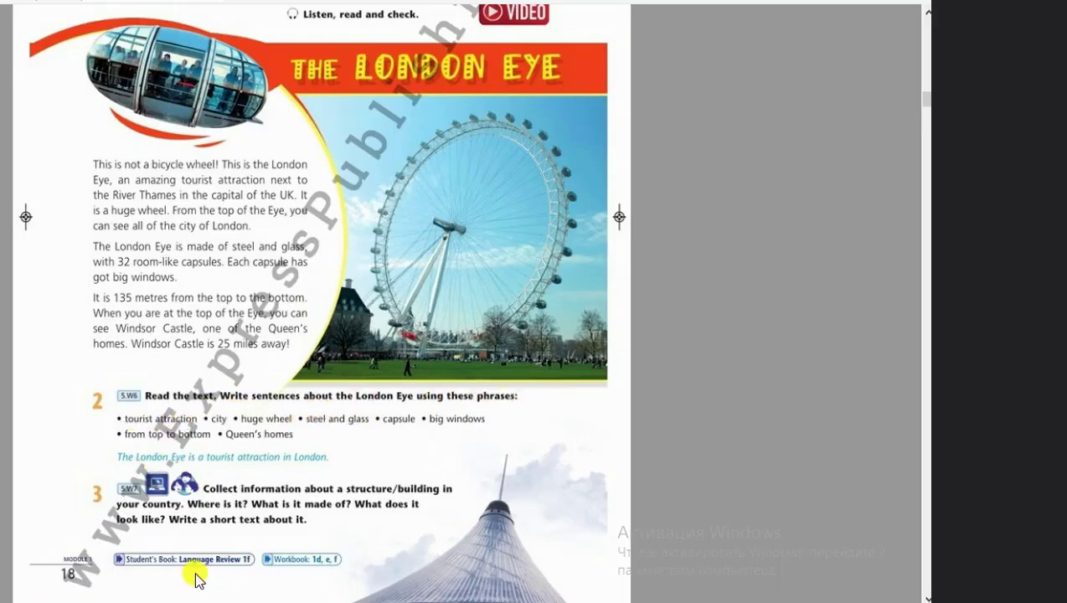
{"action": "key", "text": "alt+Tab"}
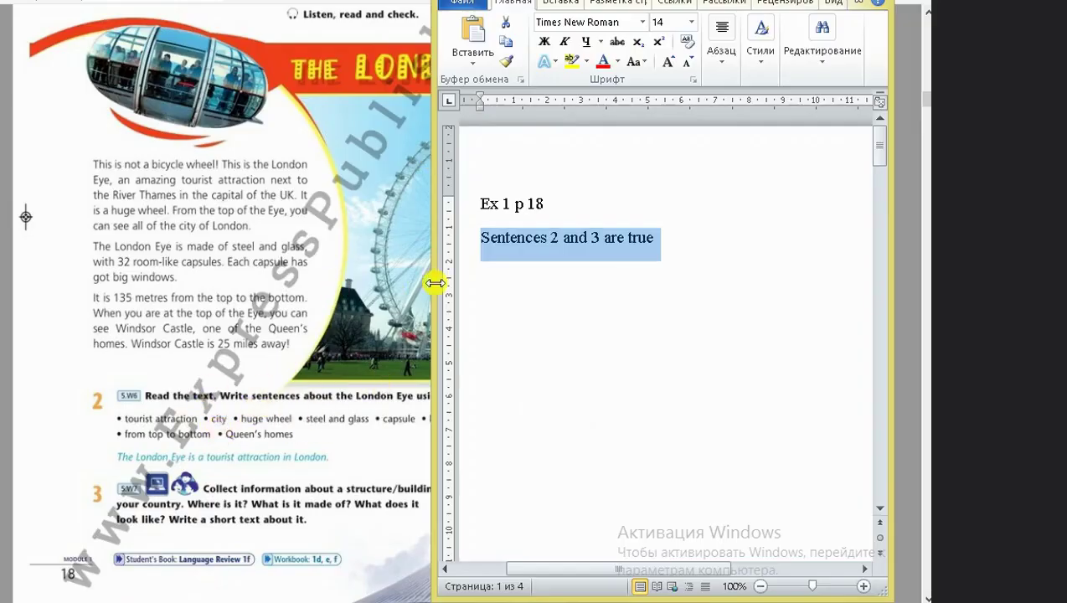
{"action": "scroll", "coordinate": [572, 346], "scroll_direction": "down", "scroll_amount": 5}
{"action": "scroll", "coordinate": [572, 345], "scroll_direction": "down", "scroll_amount": 1}
{"action": "scroll", "coordinate": [572, 345], "scroll_direction": "down", "scroll_amount": 2}
{"action": "scroll", "coordinate": [575, 344], "scroll_direction": "down", "scroll_amount": 3}
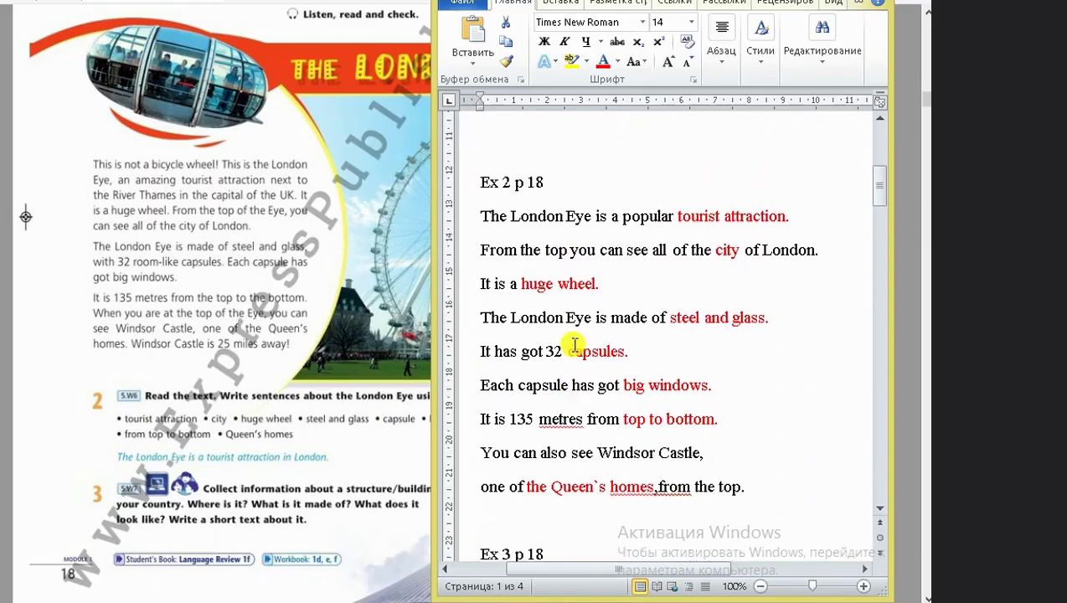
{"action": "left_click", "coordinate": [629, 192]}
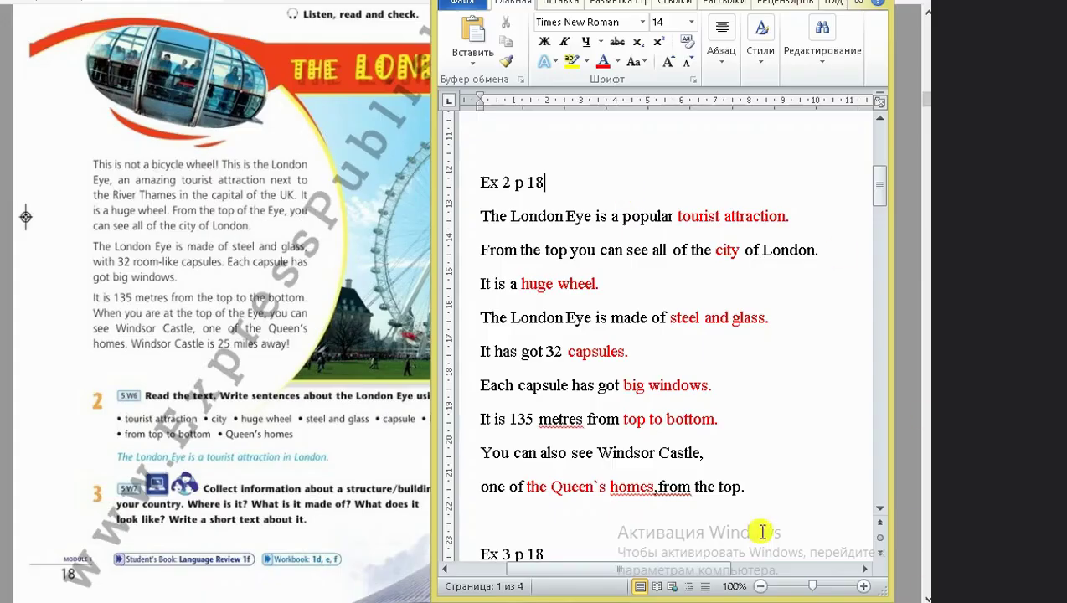
{"action": "left_click_drag", "start_coordinate": [747, 488], "coordinate": [482, 216]}
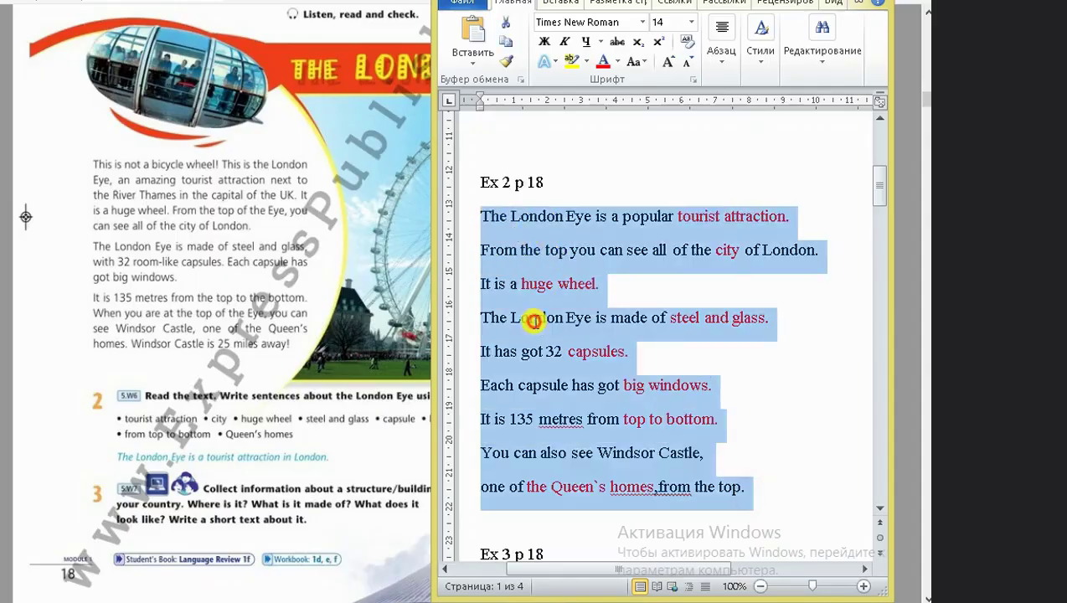
{"action": "left_click", "coordinate": [534, 321]}
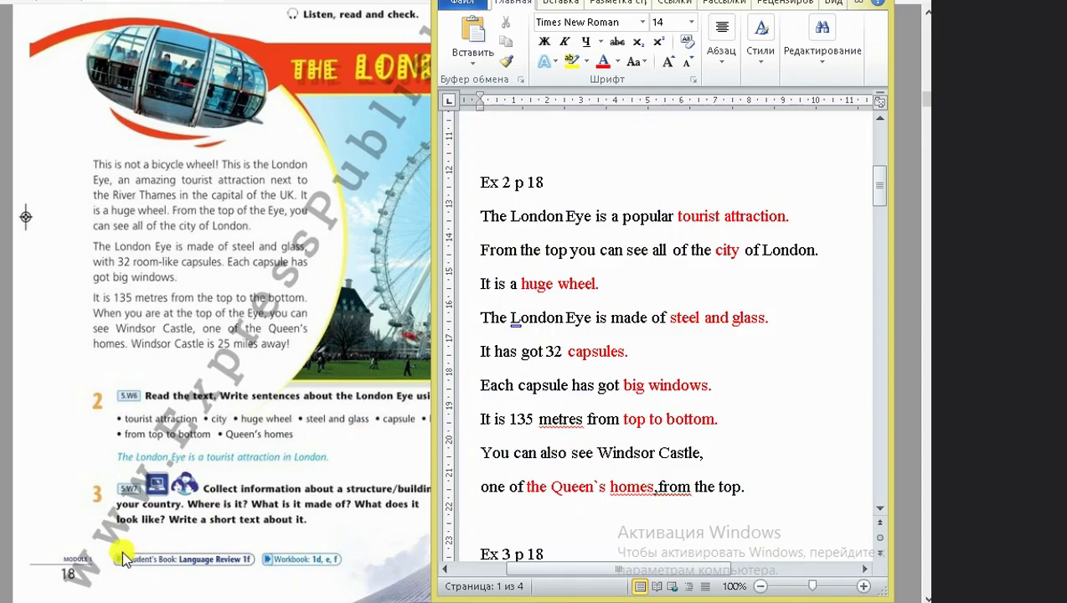
Scroll the textbook down to exercises 2 and 3, then bring the answer key back over it
{"action": "left_click", "coordinate": [349, 436]}
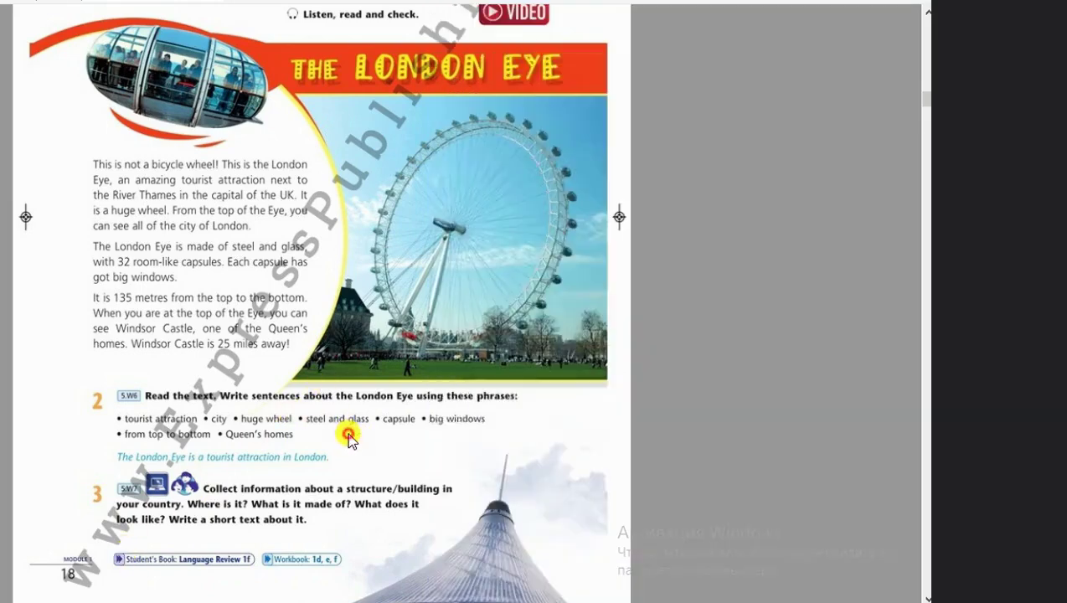
{"action": "scroll", "coordinate": [280, 484], "scroll_direction": "down", "scroll_amount": 1}
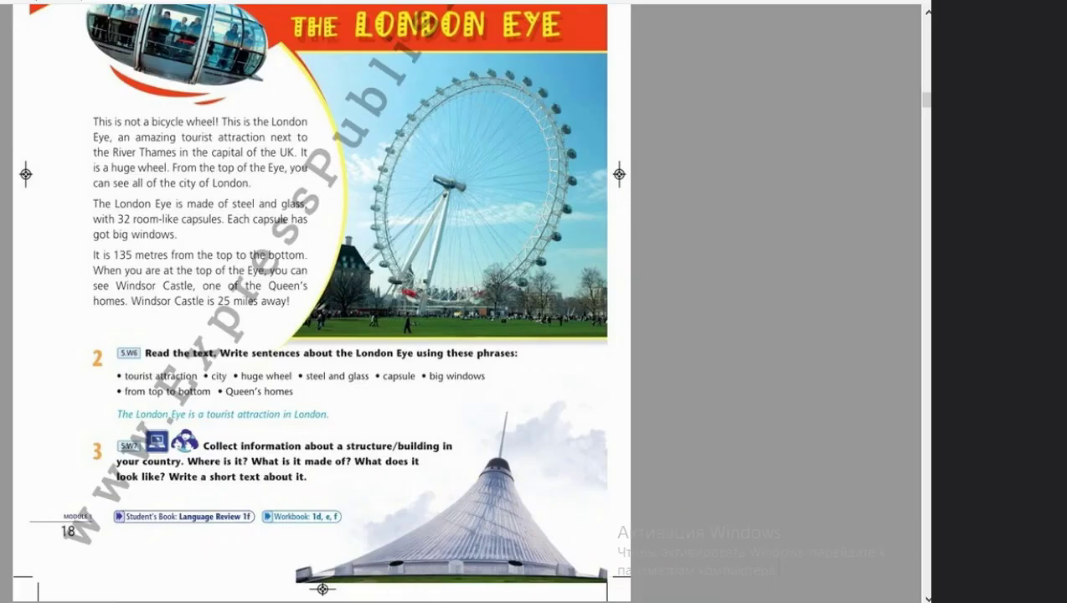
{"action": "left_click", "coordinate": [319, 602]}
{"action": "scroll", "coordinate": [669, 365], "scroll_direction": "down", "scroll_amount": 3}
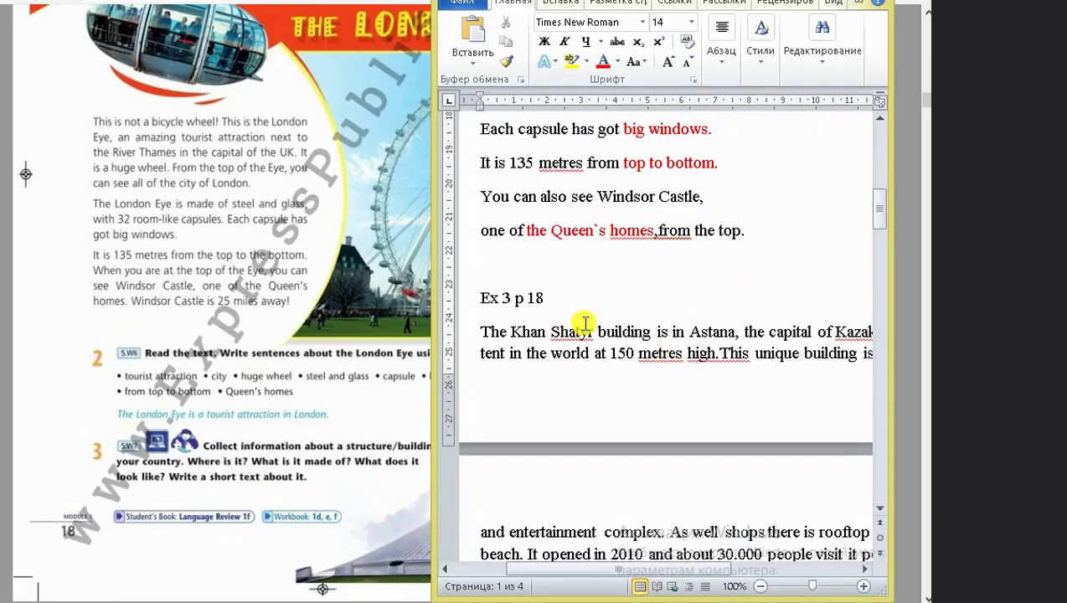
Push the 'Ex 3 p 18' heading onto a new page and widen the Word window leftward
{"action": "left_click", "coordinate": [542, 272]}
{"action": "key", "text": "Return"}
{"action": "key", "text": "Return"}
{"action": "scroll", "coordinate": [553, 279], "scroll_direction": "down", "scroll_amount": 3}
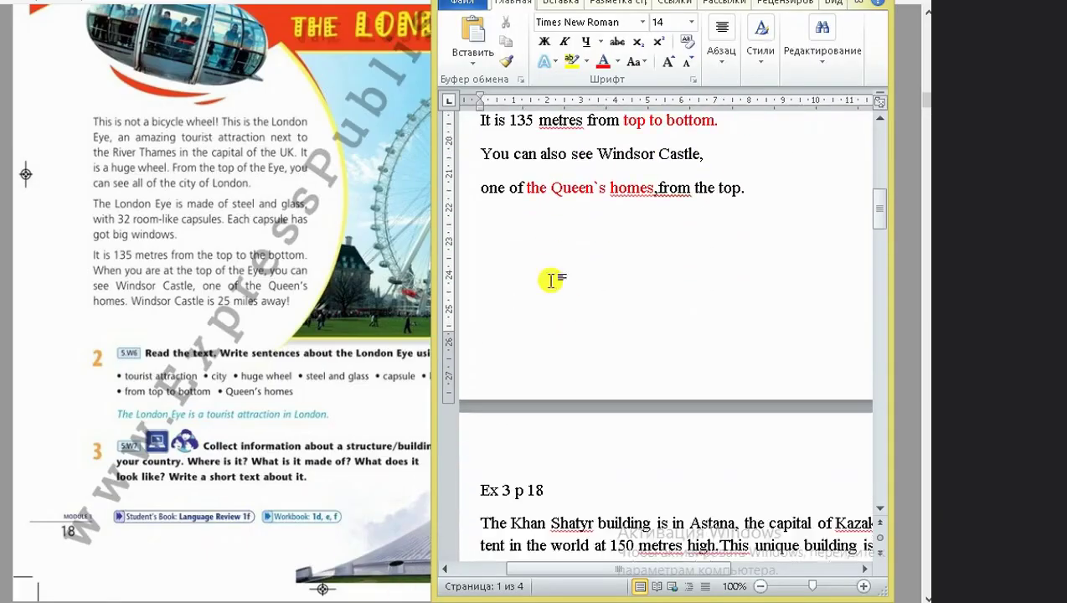
{"action": "left_click_drag", "start_coordinate": [429, 338], "coordinate": [334, 335]}
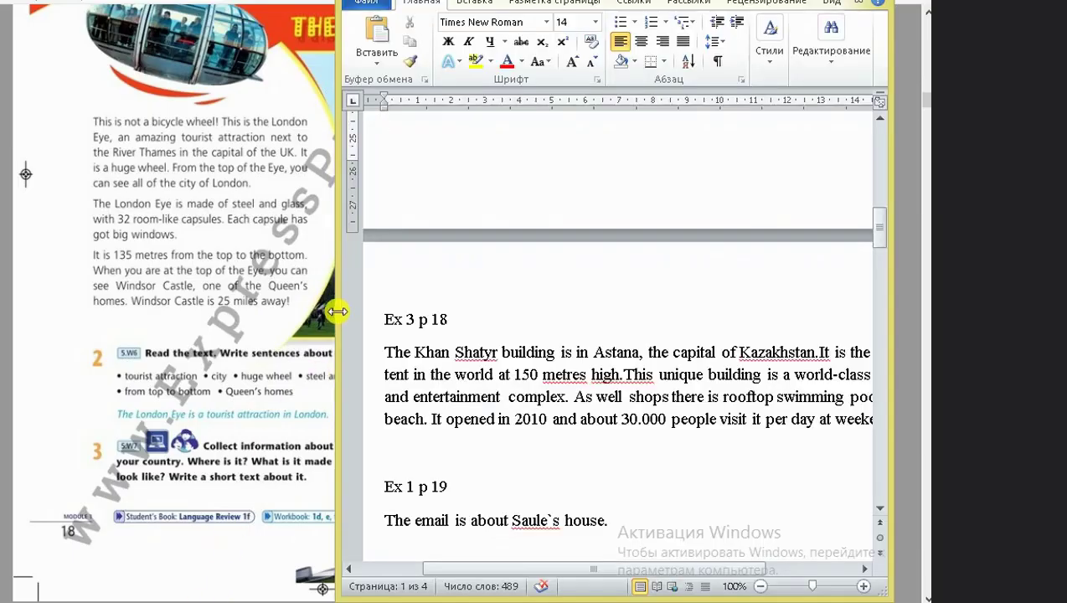
Widen the Word window further and select the whole Ex 3 paragraph
{"action": "left_click_drag", "start_coordinate": [337, 310], "coordinate": [225, 302]}
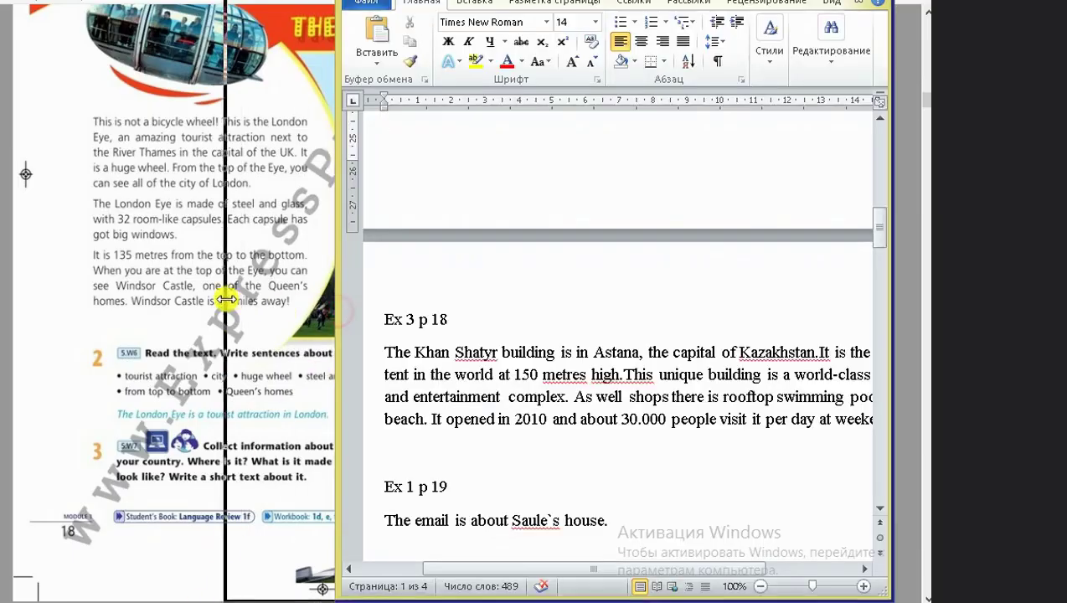
{"action": "scroll", "coordinate": [473, 339], "scroll_direction": "up", "scroll_amount": 2}
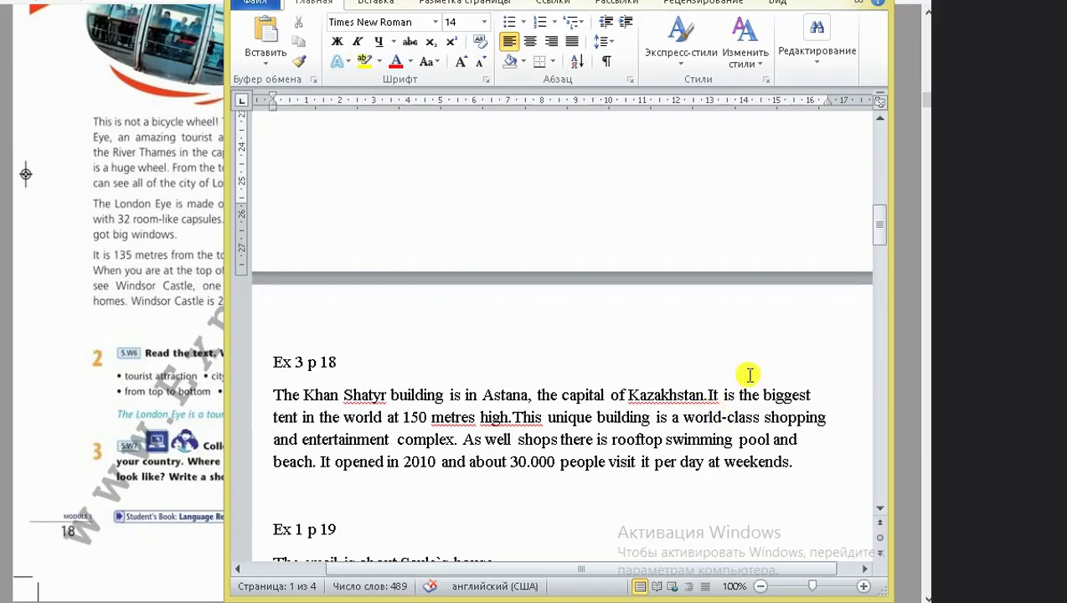
{"action": "left_click_drag", "start_coordinate": [809, 478], "coordinate": [253, 408]}
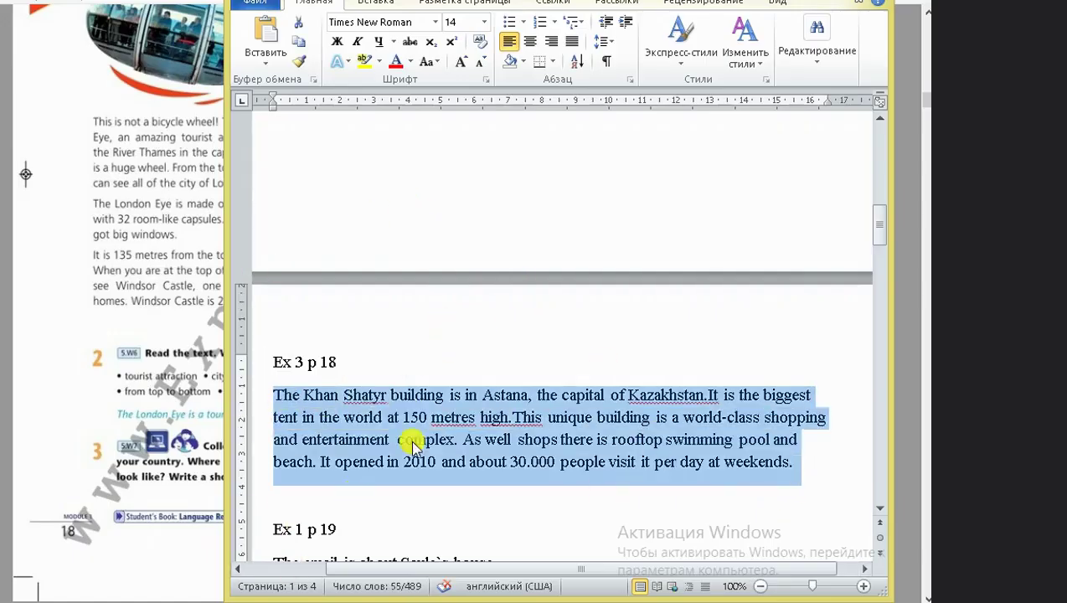
Dismiss the stray menu and switch to textbook page 19, Writing 1g
{"action": "right_click", "coordinate": [92, 599]}
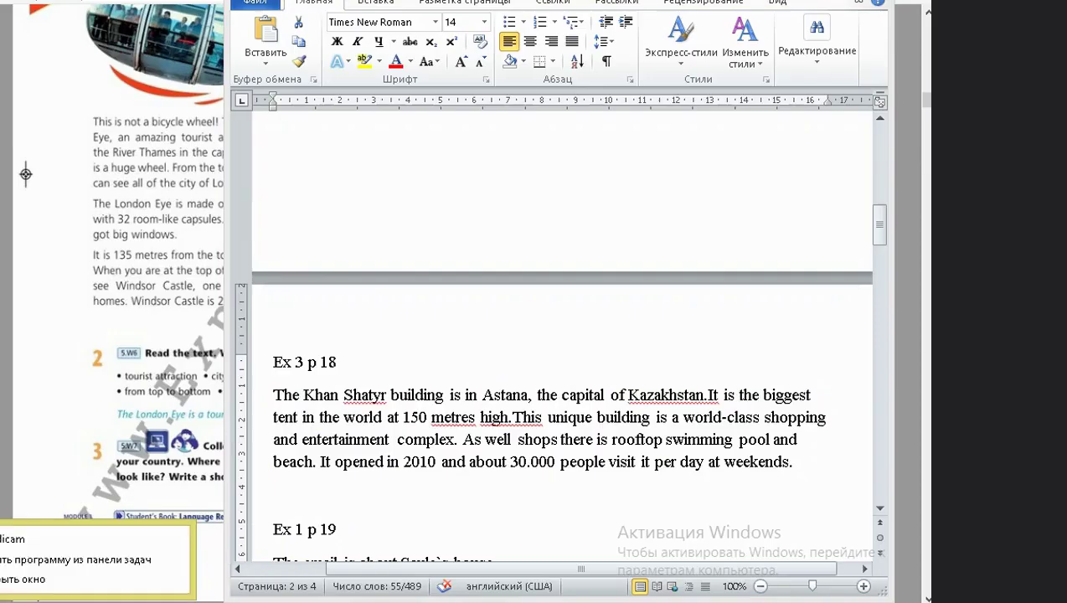
{"action": "key", "text": "Escape"}
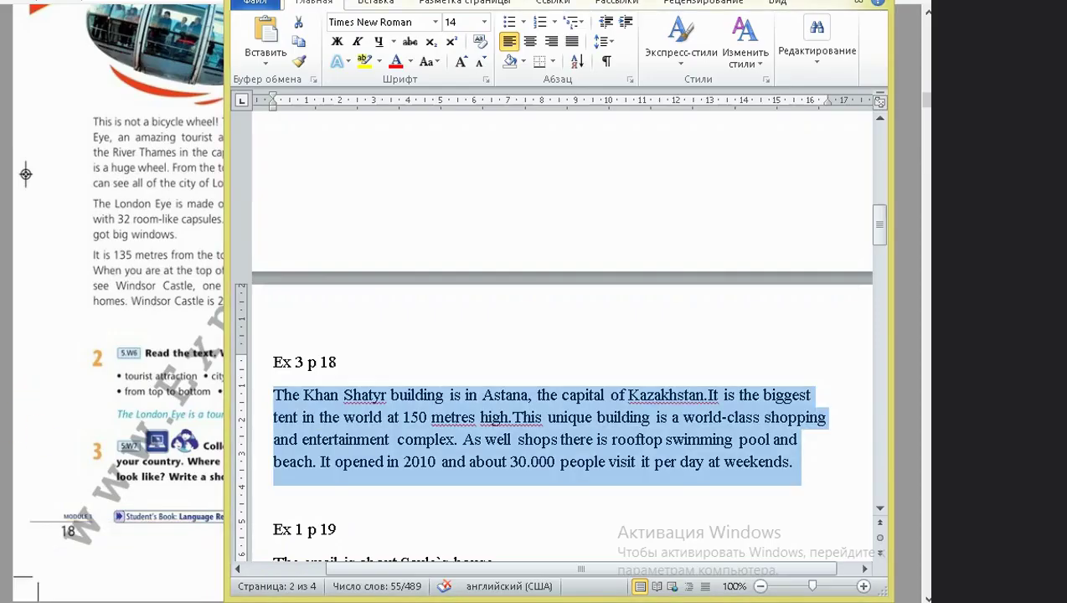
{"action": "key", "text": "alt+Tab"}
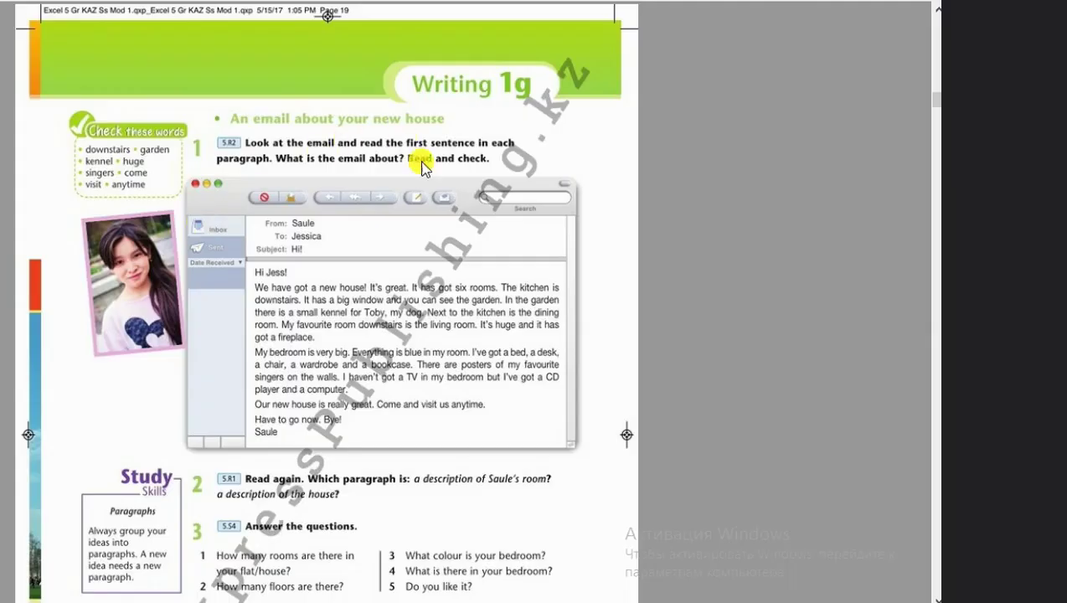
{"action": "key", "text": "alt+Tab"}
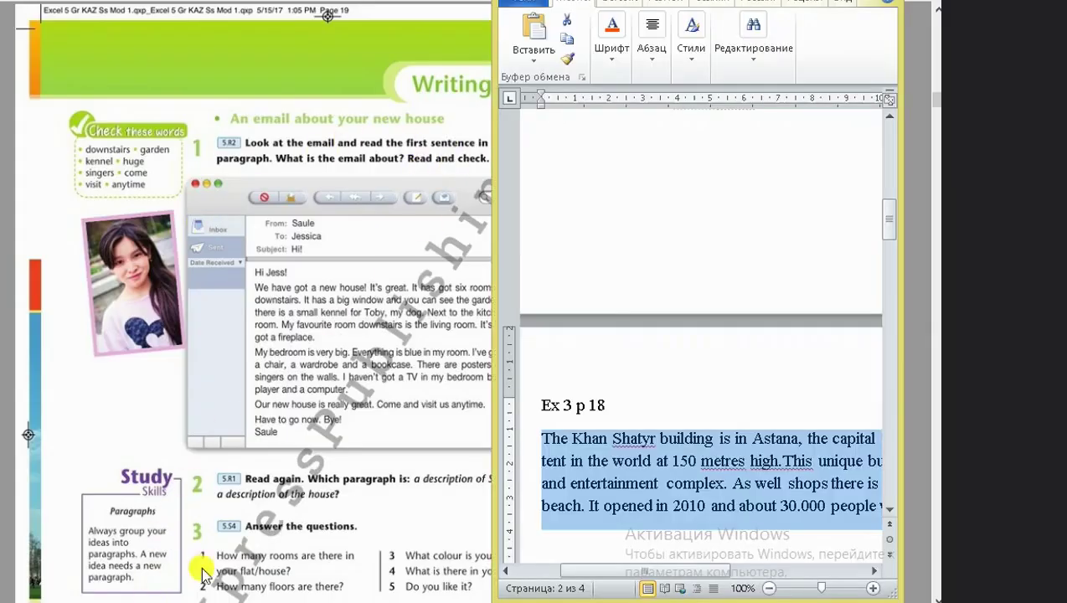
{"action": "scroll", "coordinate": [641, 379], "scroll_direction": "down", "scroll_amount": 1}
{"action": "scroll", "coordinate": [641, 380], "scroll_direction": "down", "scroll_amount": 2}
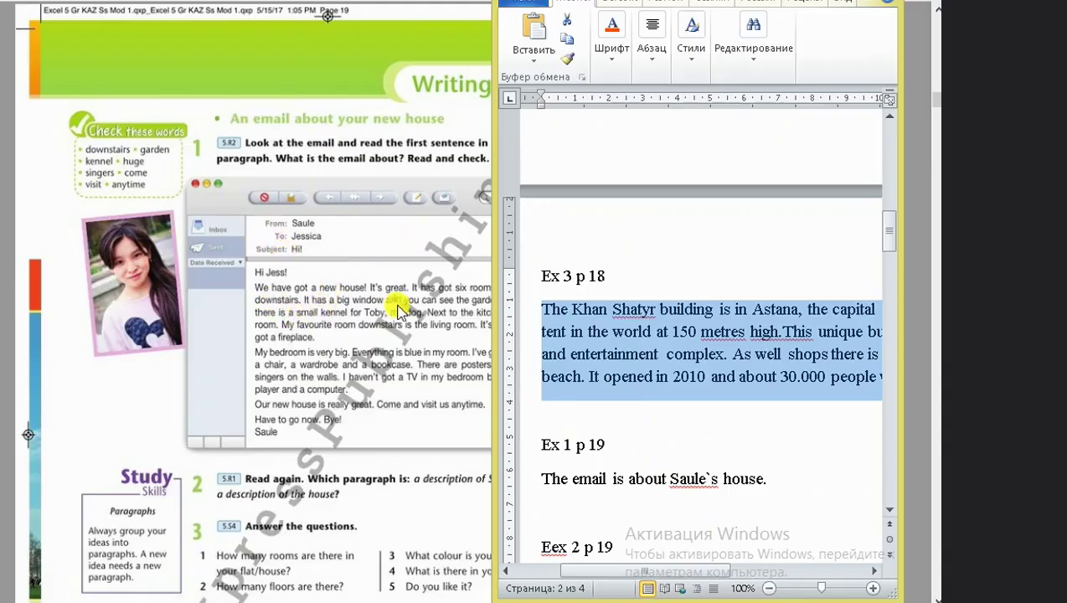
{"action": "left_click", "coordinate": [381, 273]}
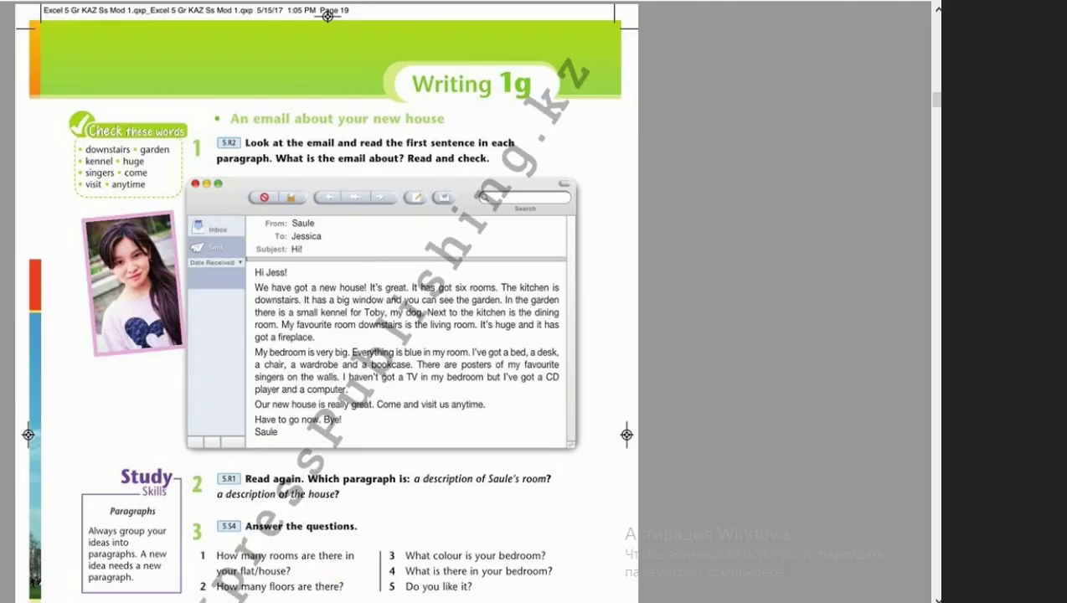
Scroll textbook page 19 down to exercises 2–3 and the Writing task, then minimise Word
{"action": "key", "text": "alt+Tab"}
{"action": "scroll", "coordinate": [607, 353], "scroll_direction": "down", "scroll_amount": 2}
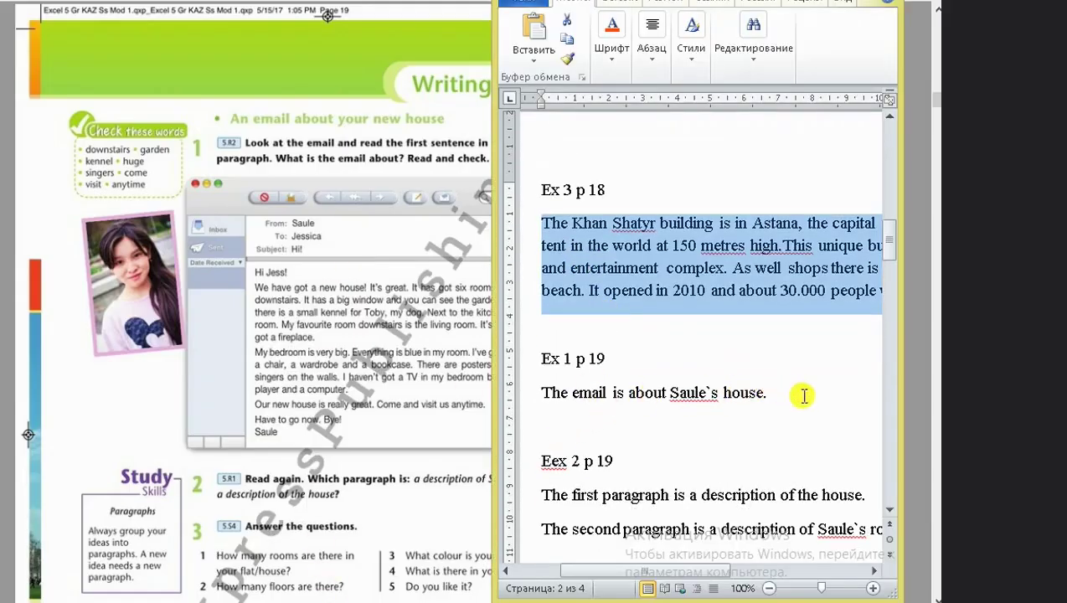
{"action": "left_click", "coordinate": [290, 438]}
{"action": "scroll", "coordinate": [205, 448], "scroll_direction": "down", "scroll_amount": 2}
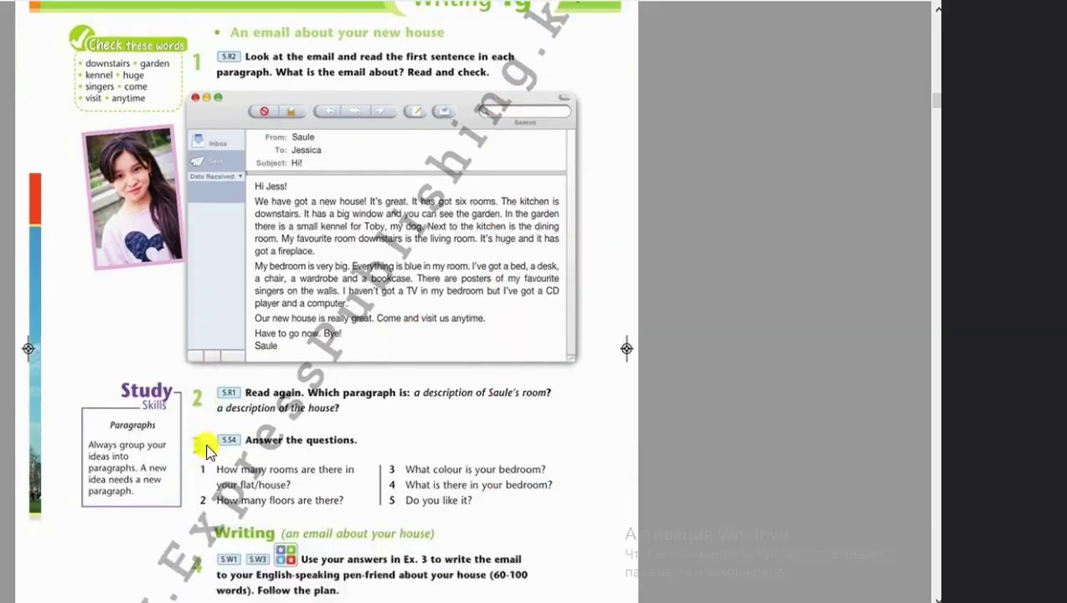
{"action": "scroll", "coordinate": [207, 450], "scroll_direction": "down", "scroll_amount": 3}
{"action": "key", "text": "alt+Tab"}
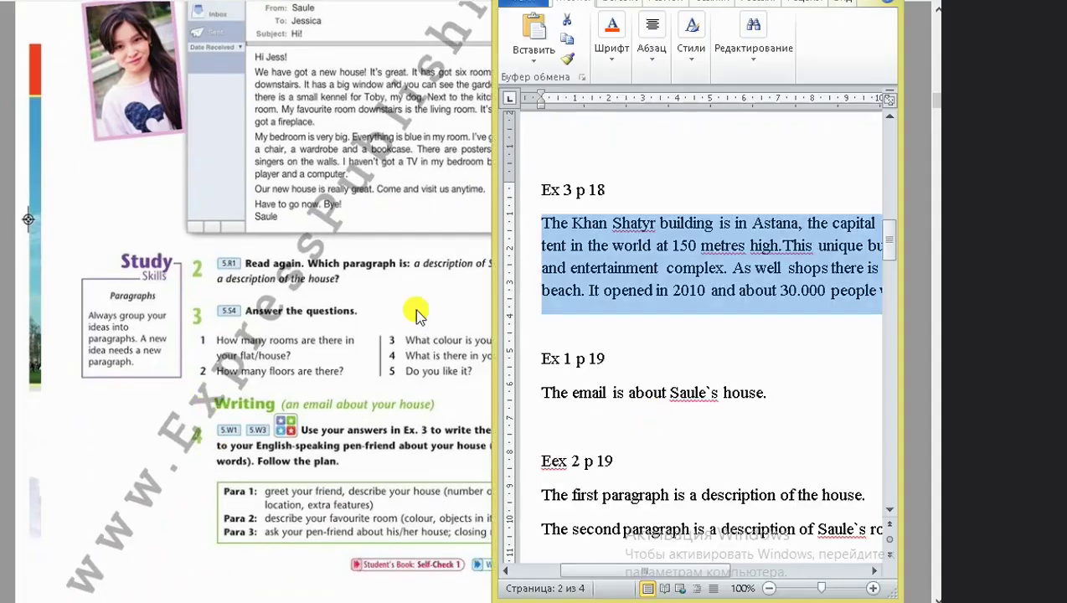
{"action": "left_click", "coordinate": [254, 318]}
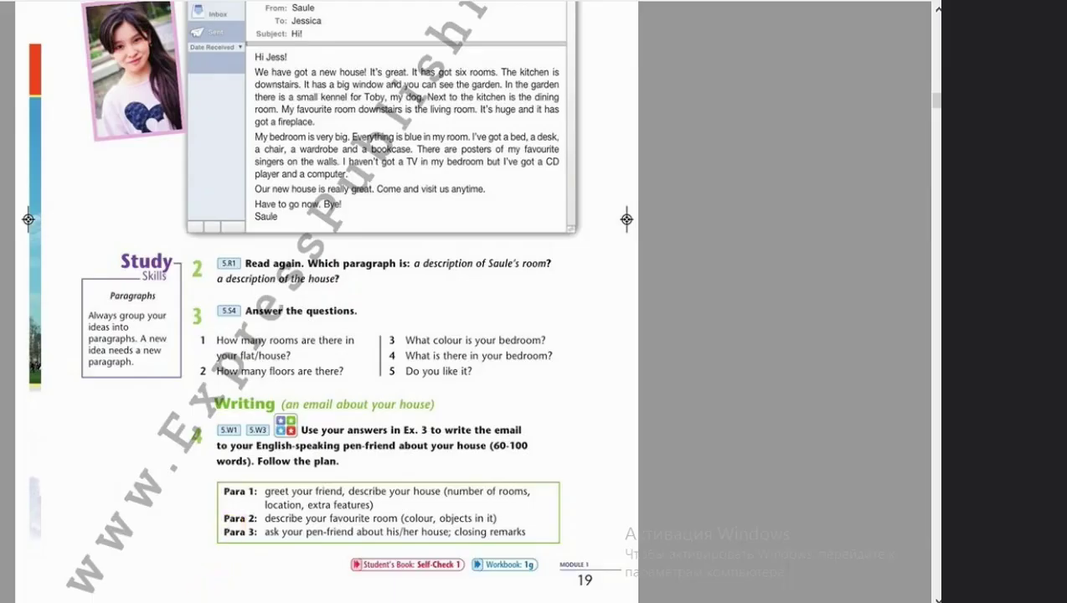
Restore the answer key from the taskbar, widen it slightly, and go to the Ex 3 p 19 answers
{"action": "right_click", "coordinate": [180, 602]}
{"action": "left_click", "coordinate": [257, 597]}
{"action": "scroll", "coordinate": [629, 377], "scroll_direction": "down", "scroll_amount": 3}
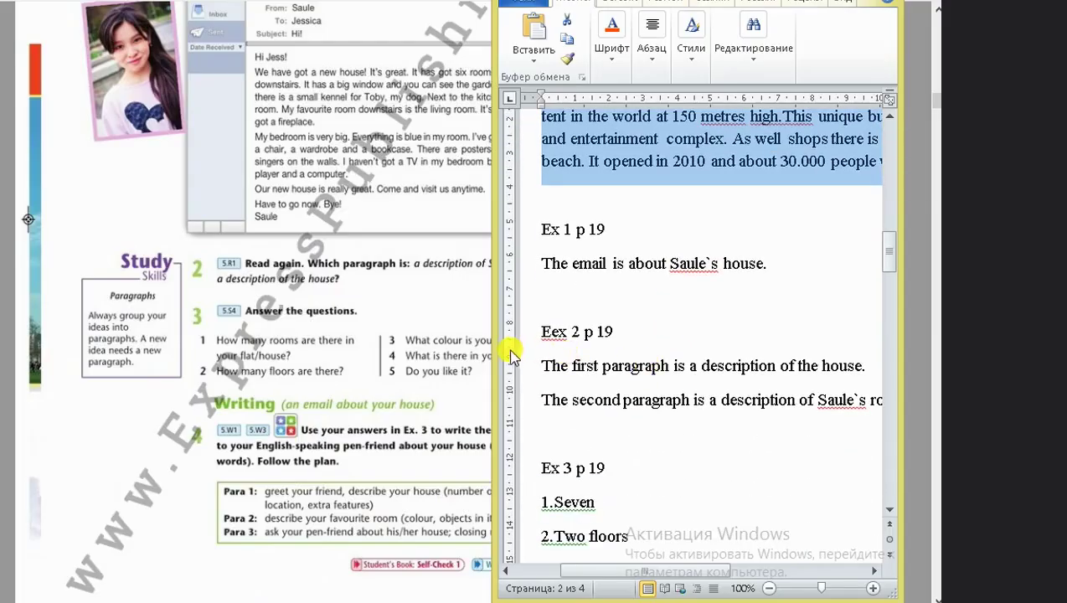
{"action": "left_click_drag", "start_coordinate": [491, 346], "coordinate": [443, 350]}
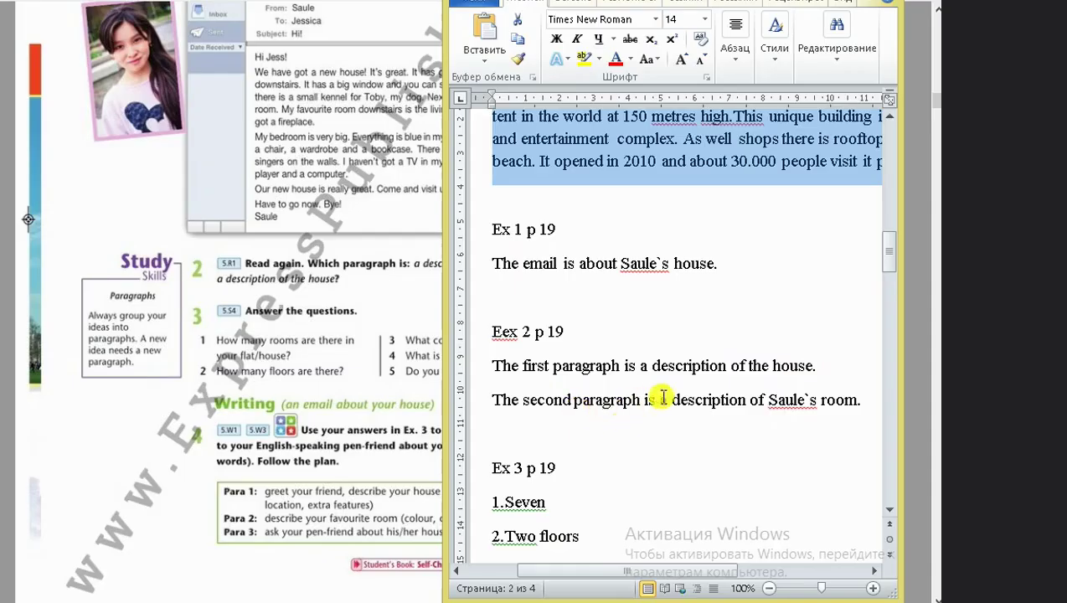
{"action": "left_click_drag", "start_coordinate": [867, 401], "coordinate": [560, 408]}
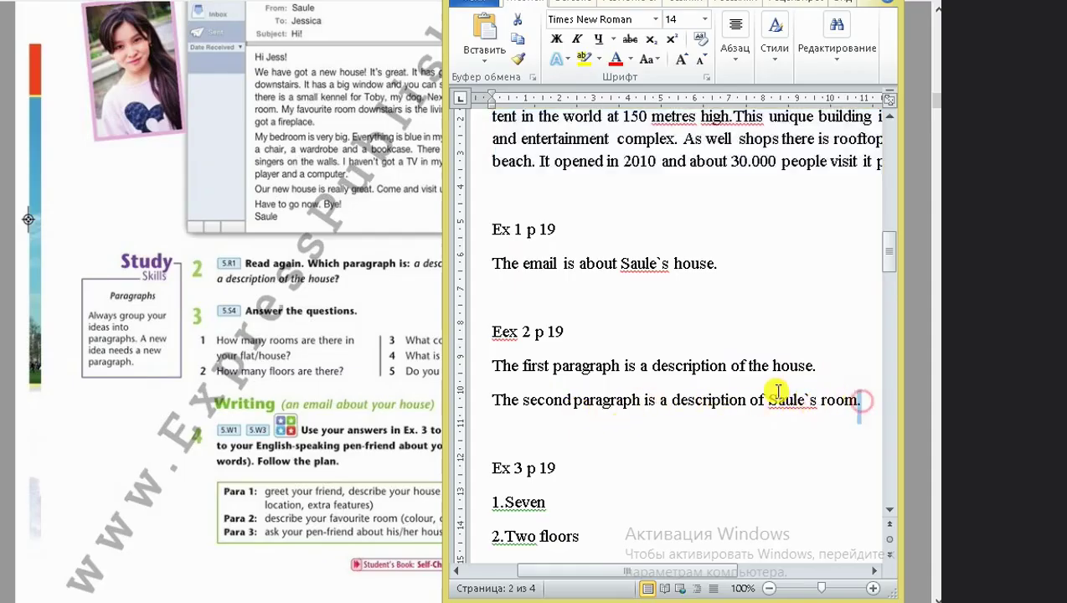
{"action": "left_click", "coordinate": [653, 463]}
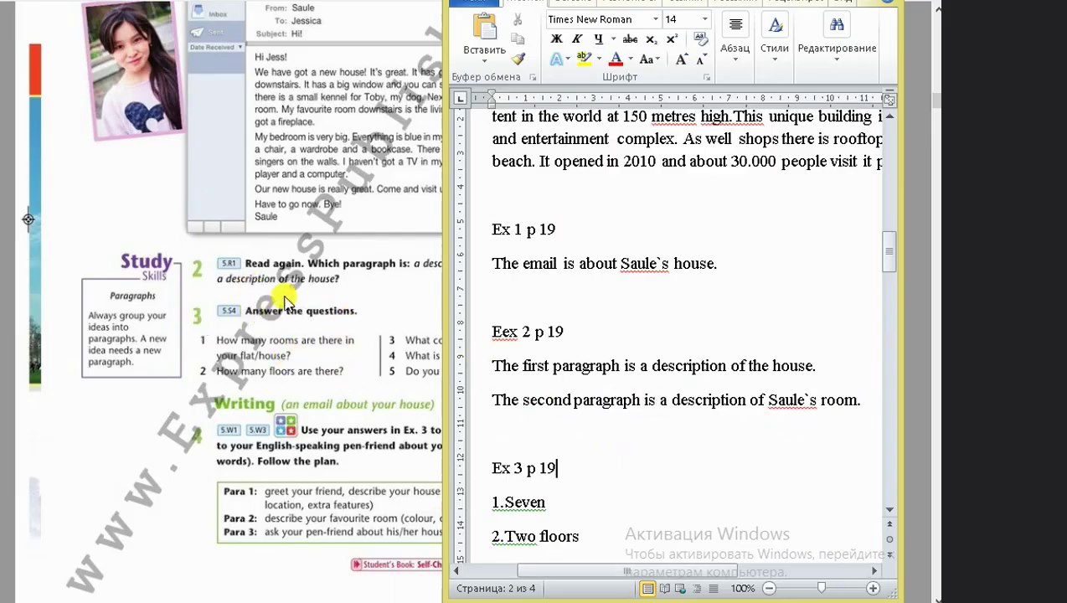
Highlight the 'Two floors' answer and compare it with the textbook question
{"action": "scroll", "coordinate": [550, 411], "scroll_direction": "down", "scroll_amount": 2}
{"action": "scroll", "coordinate": [571, 405], "scroll_direction": "down", "scroll_amount": 1}
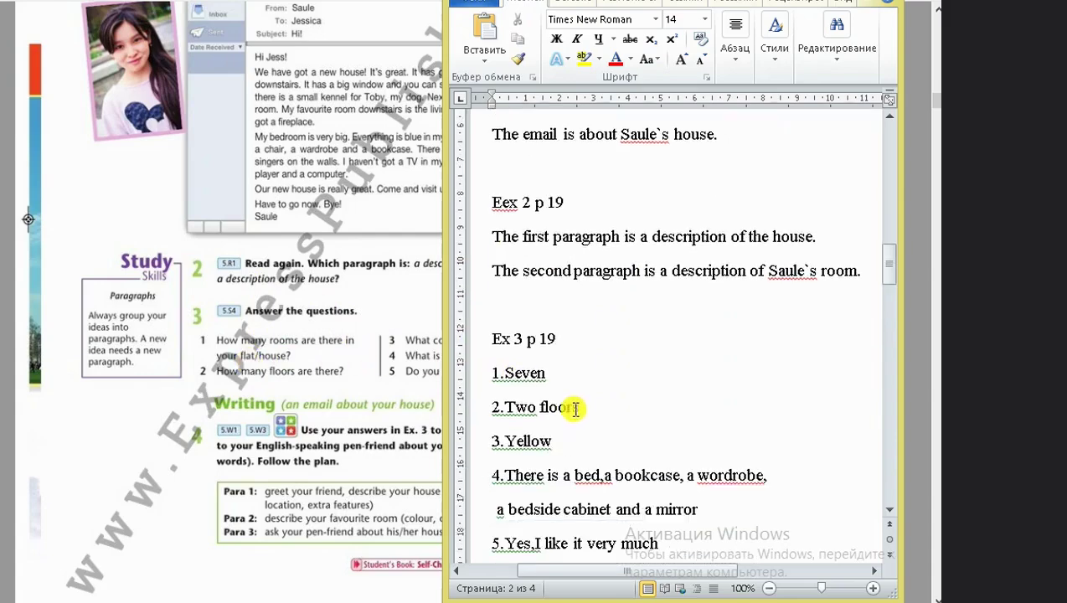
{"action": "scroll", "coordinate": [571, 410], "scroll_direction": "down", "scroll_amount": 1}
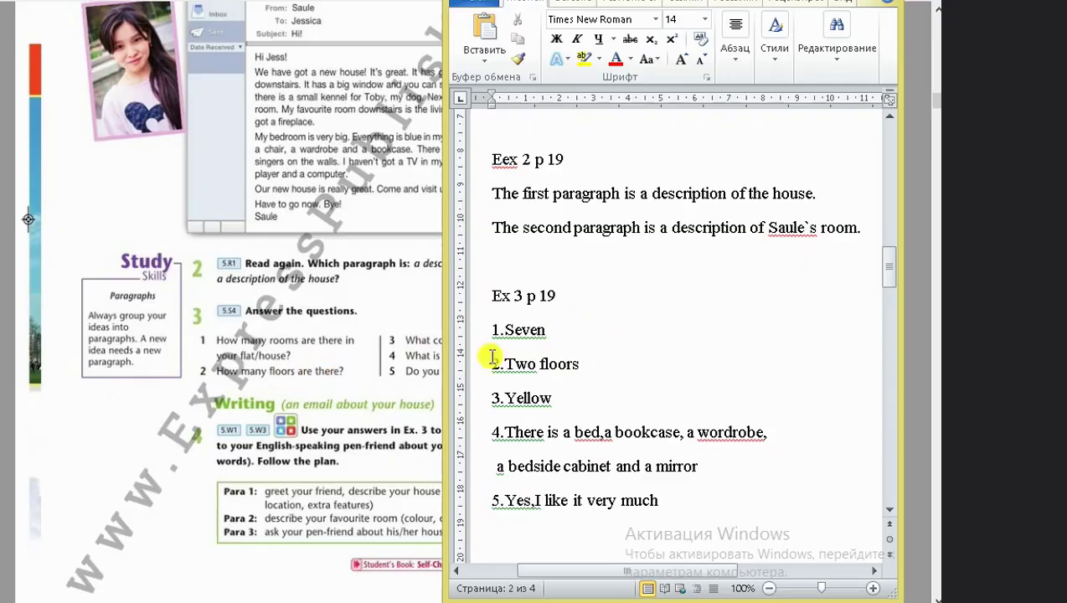
{"action": "left_click_drag", "start_coordinate": [584, 364], "coordinate": [495, 364]}
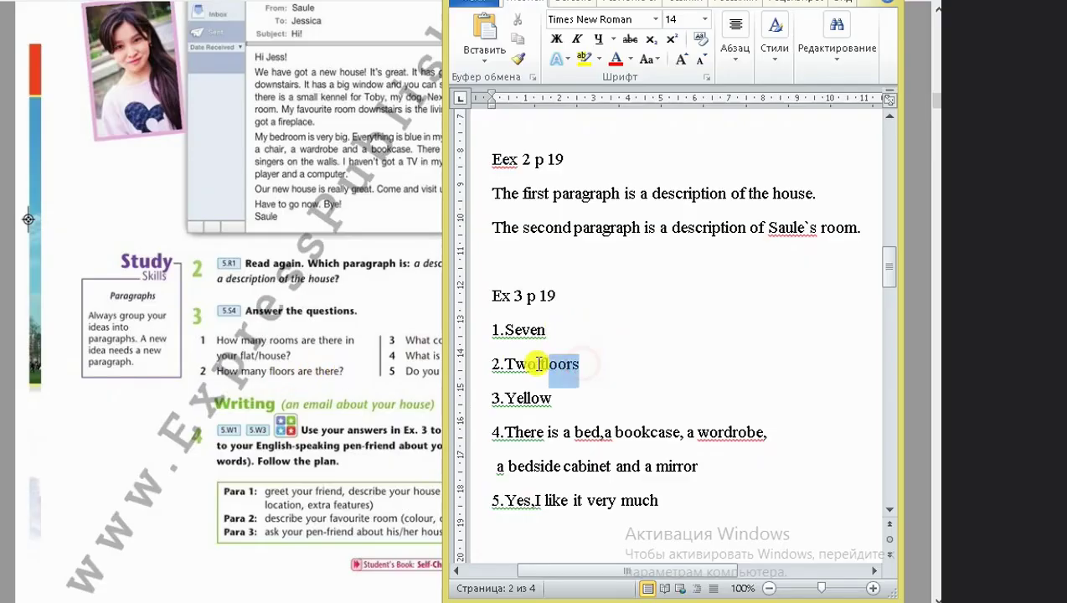
{"action": "left_click", "coordinate": [394, 360]}
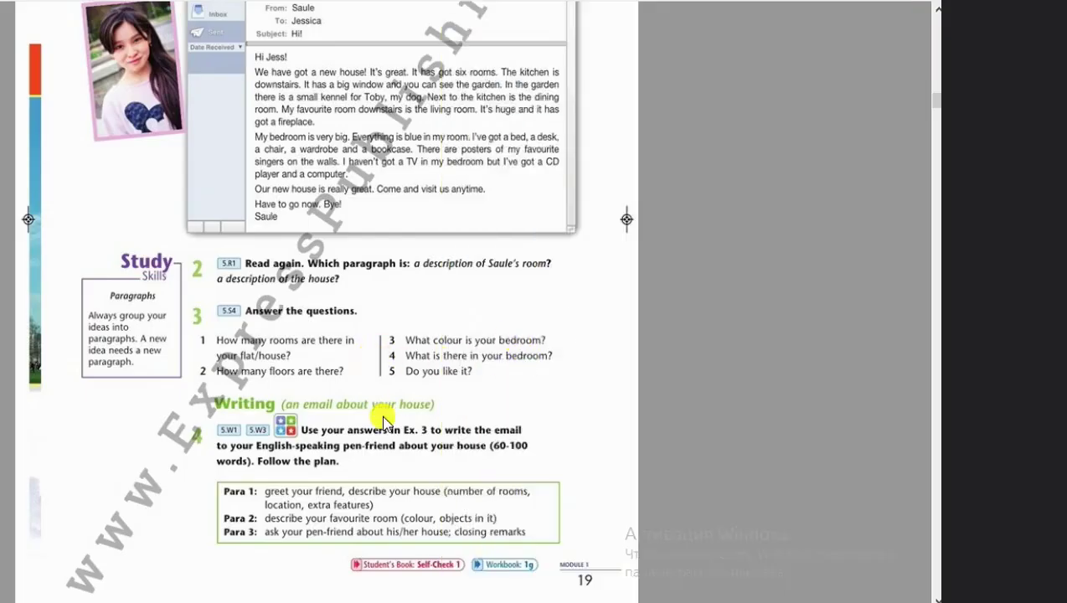
{"action": "key", "text": "alt+Tab"}
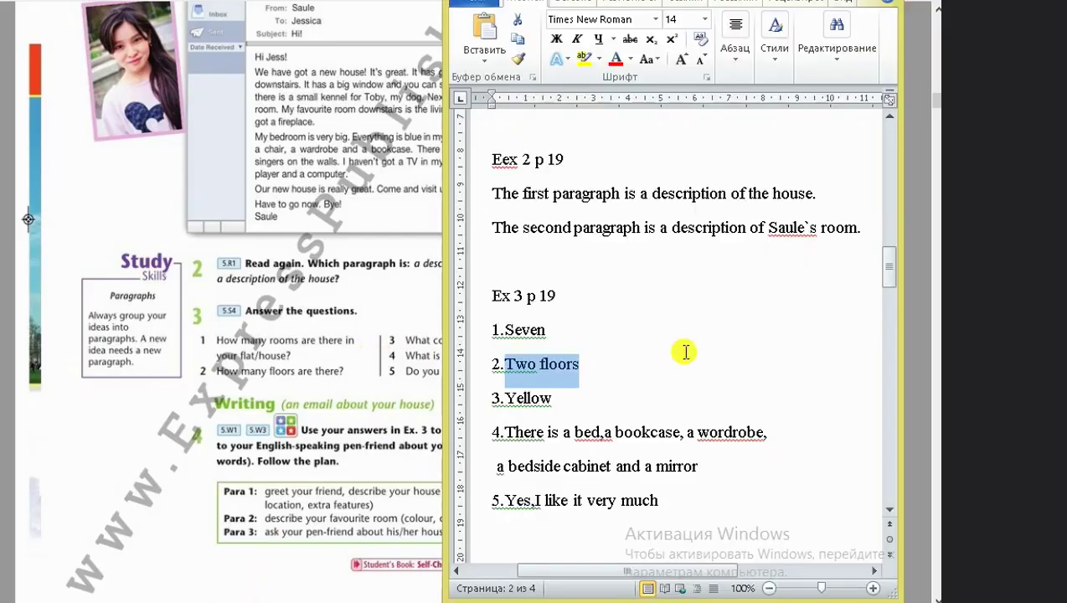
Compare the 'Yellow' and bedroom furniture answers against the textbook questions
{"action": "left_click_drag", "start_coordinate": [553, 399], "coordinate": [505, 399]}
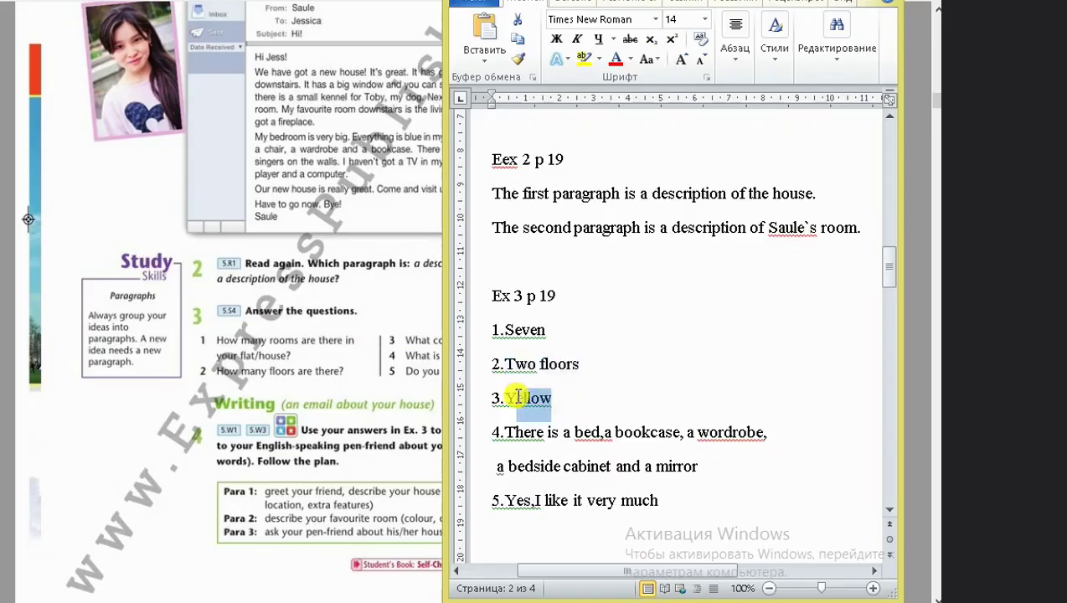
{"action": "left_click", "coordinate": [553, 331]}
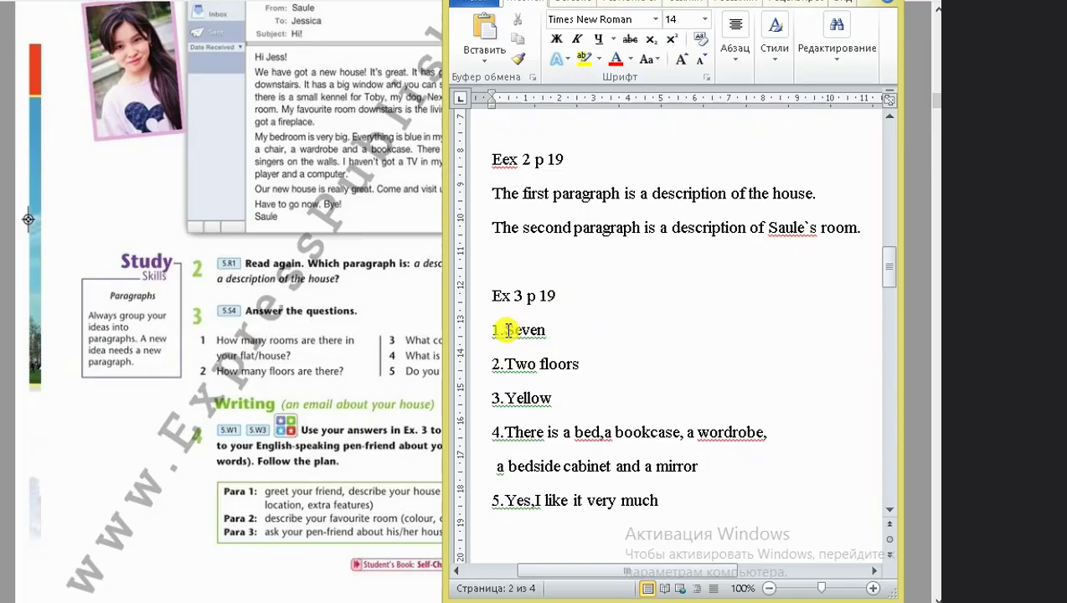
{"action": "left_click", "coordinate": [553, 397]}
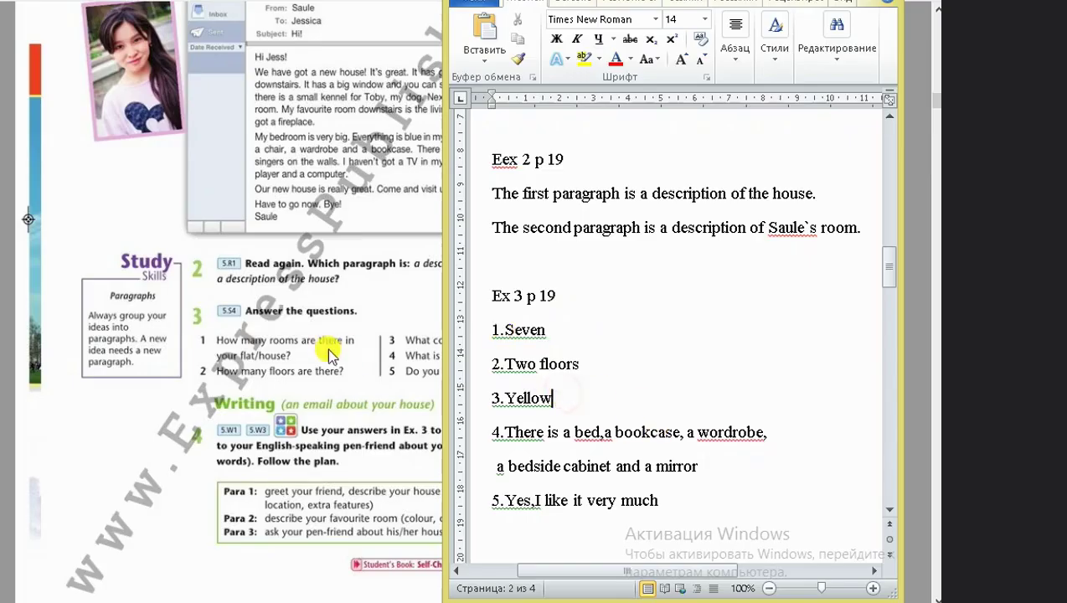
{"action": "left_click", "coordinate": [362, 353]}
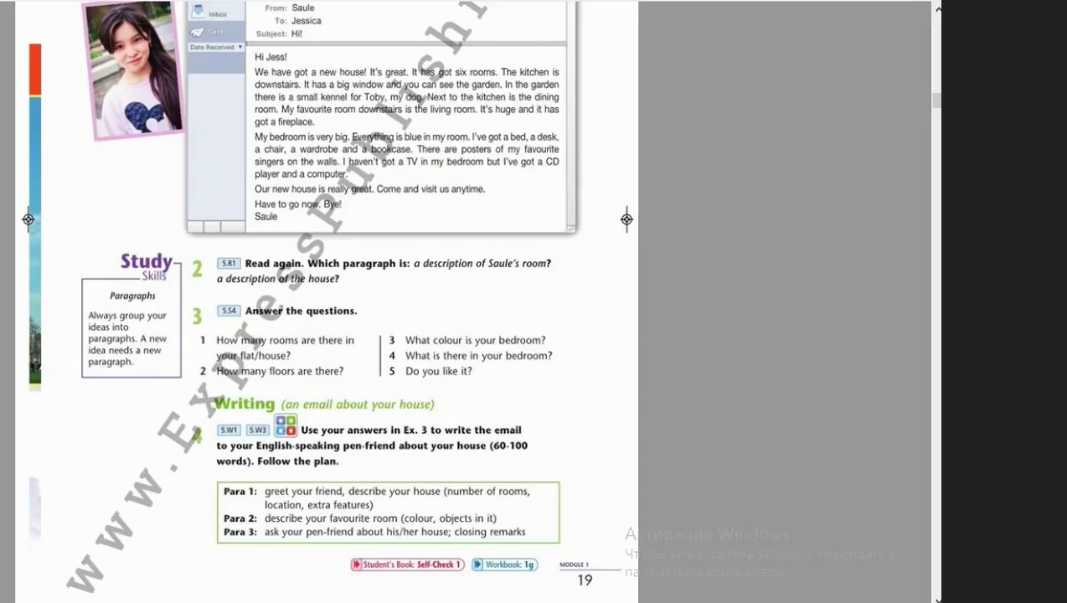
{"action": "left_click", "coordinate": [183, 597]}
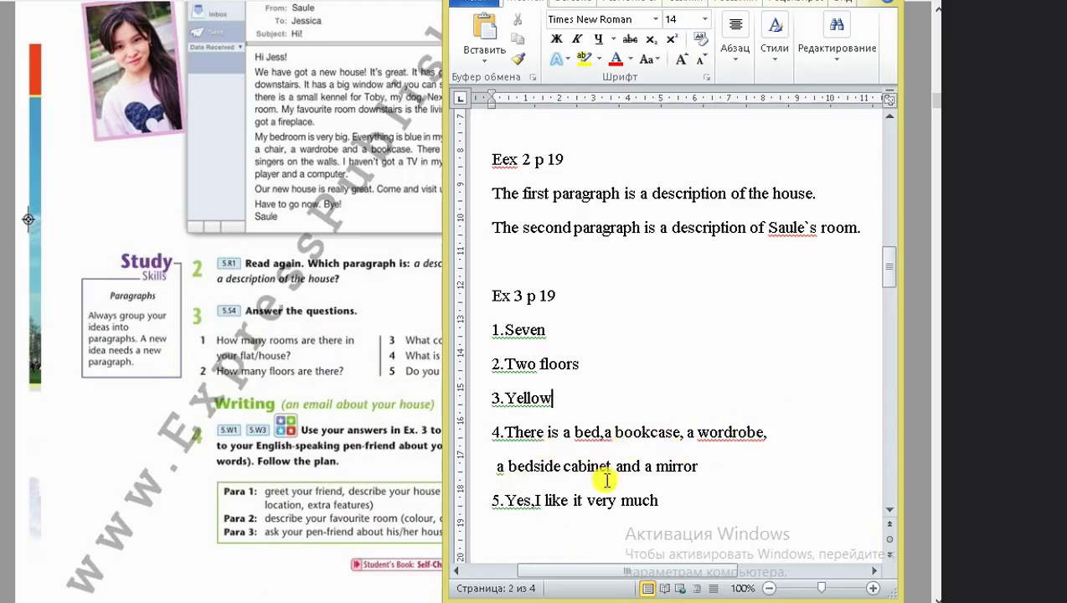
{"action": "left_click_drag", "start_coordinate": [697, 466], "coordinate": [505, 432]}
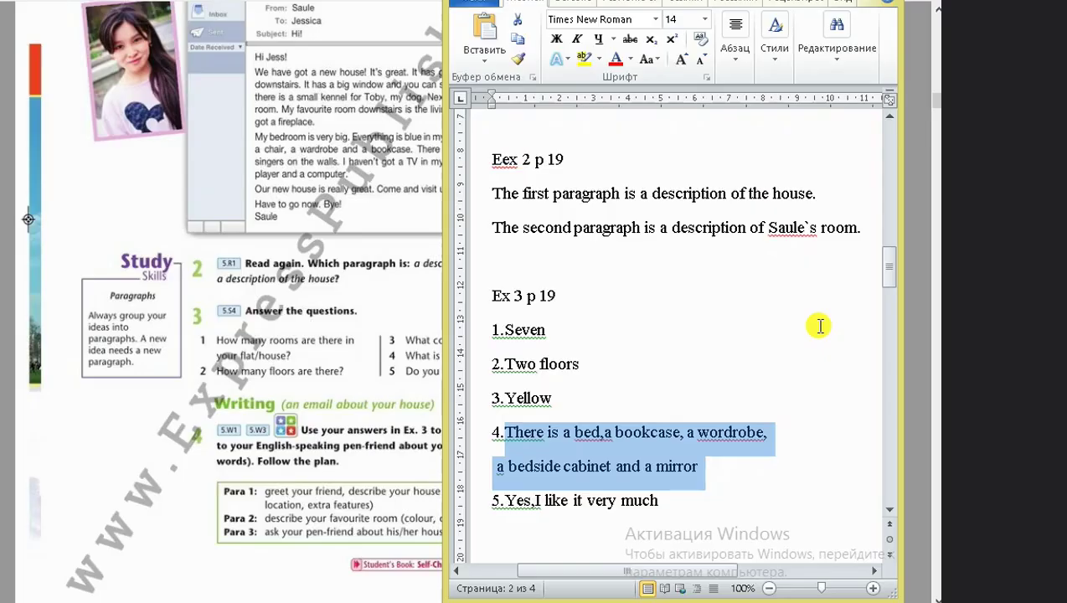
{"action": "left_click", "coordinate": [715, 480]}
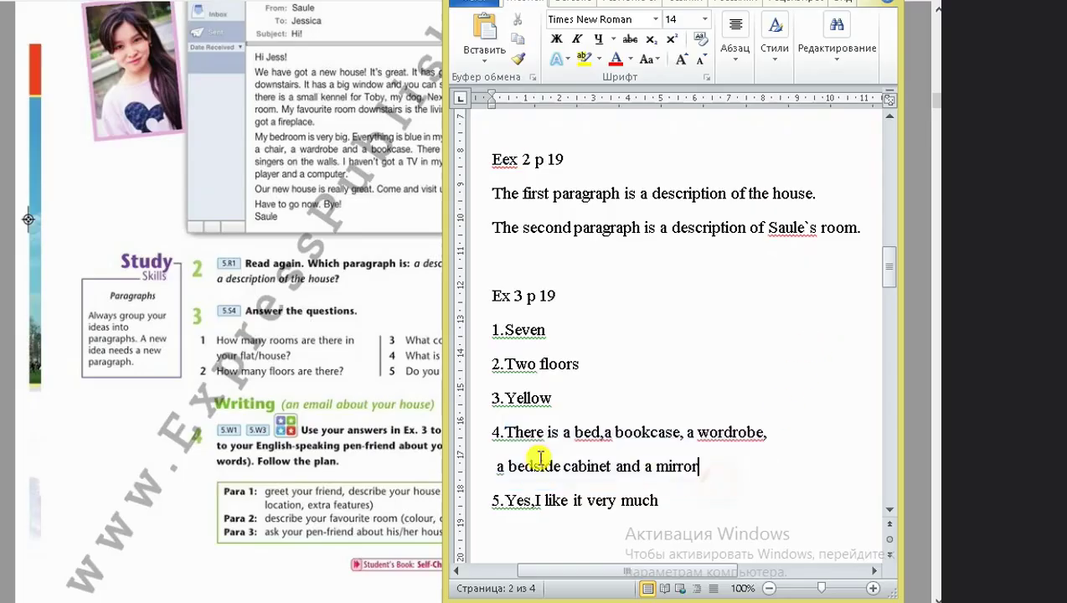
{"action": "left_click", "coordinate": [347, 388]}
{"action": "key", "text": "alt+Tab"}
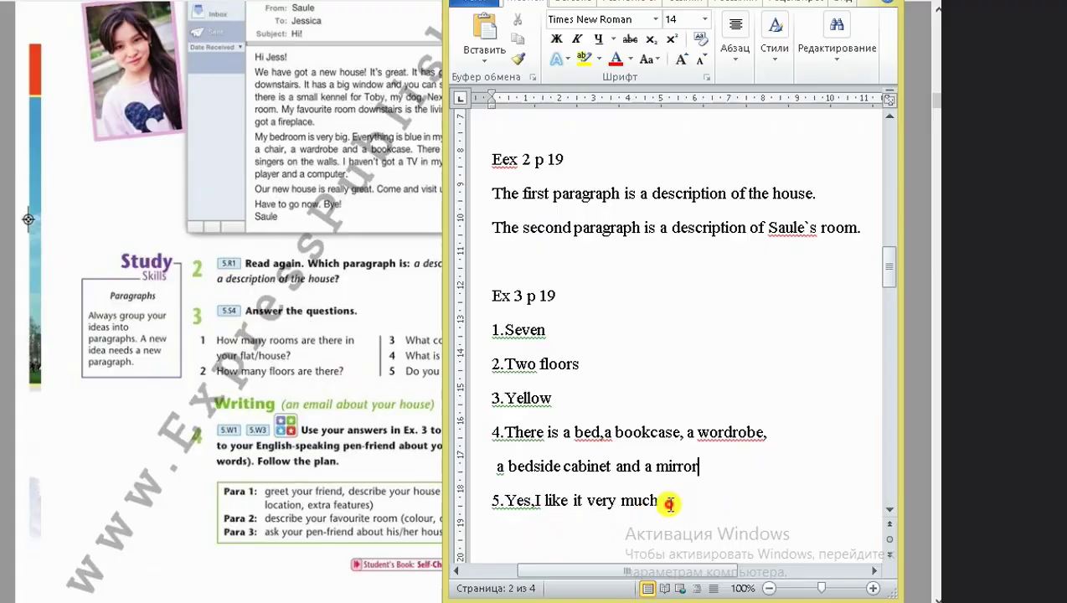
Select all five Ex 3 answers for review, then minimise Word to show page 19
{"action": "mouse_move", "coordinate": [665, 504]}
{"action": "left_mouse_down"}
{"action": "mouse_move", "coordinate": [498, 358]}
{"action": "mouse_move", "coordinate": [501, 330]}
{"action": "left_mouse_up"}
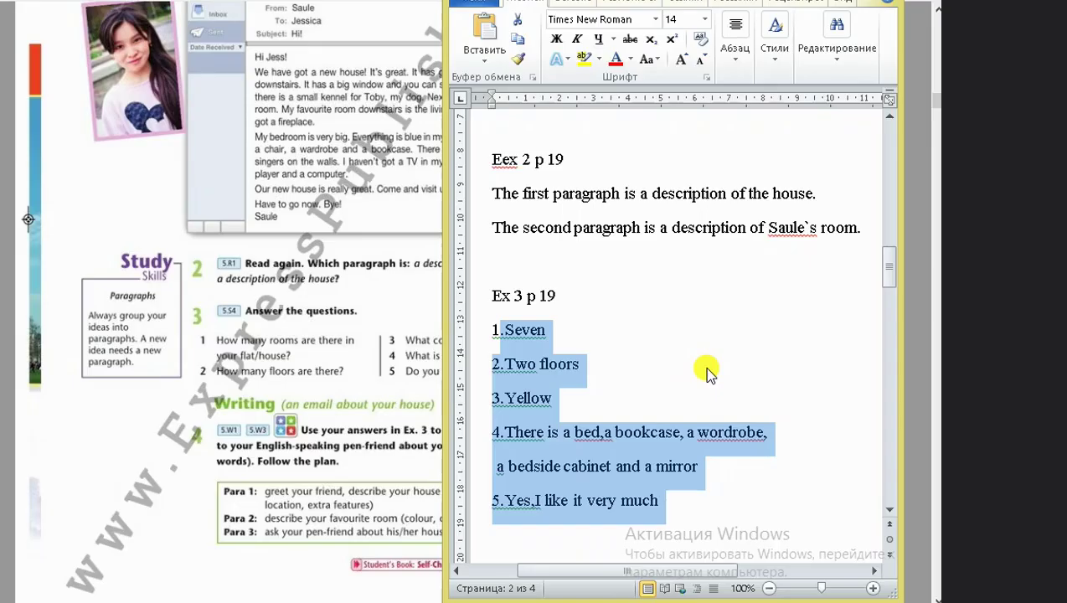
{"action": "left_click", "coordinate": [515, 376]}
{"action": "scroll", "coordinate": [532, 384], "scroll_direction": "down", "scroll_amount": 3}
{"action": "scroll", "coordinate": [528, 385], "scroll_direction": "up", "scroll_amount": 2}
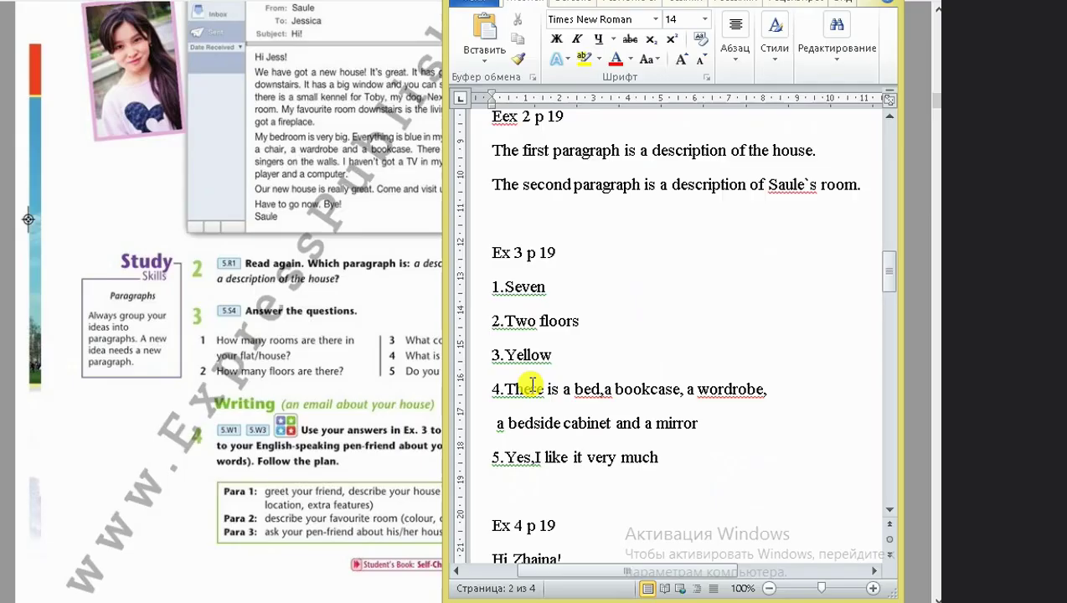
{"action": "scroll", "coordinate": [519, 387], "scroll_direction": "up", "scroll_amount": 1}
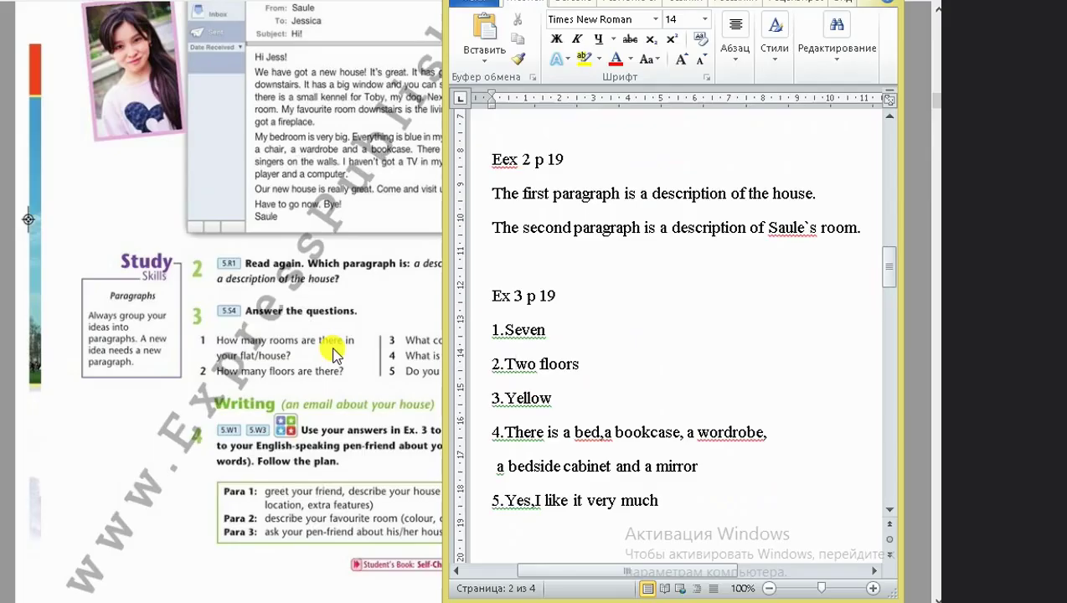
{"action": "left_click", "coordinate": [323, 423]}
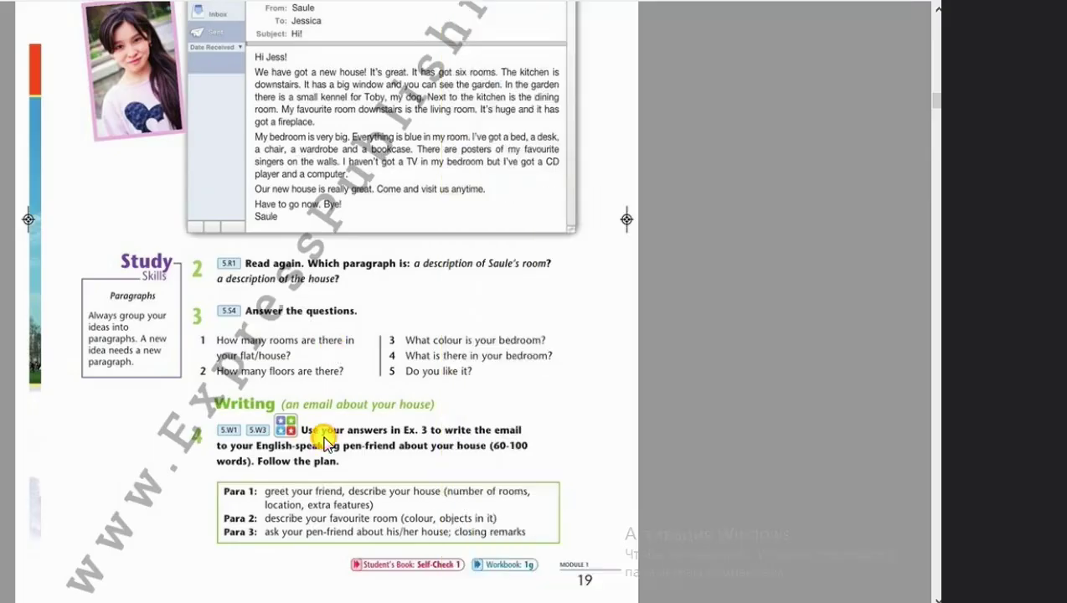
Restore the answer key beside the textbook and widen it further to the left
{"action": "left_click", "coordinate": [213, 595]}
{"action": "scroll", "coordinate": [596, 381], "scroll_direction": "down", "scroll_amount": 1}
{"action": "scroll", "coordinate": [598, 381], "scroll_direction": "down", "scroll_amount": 5}
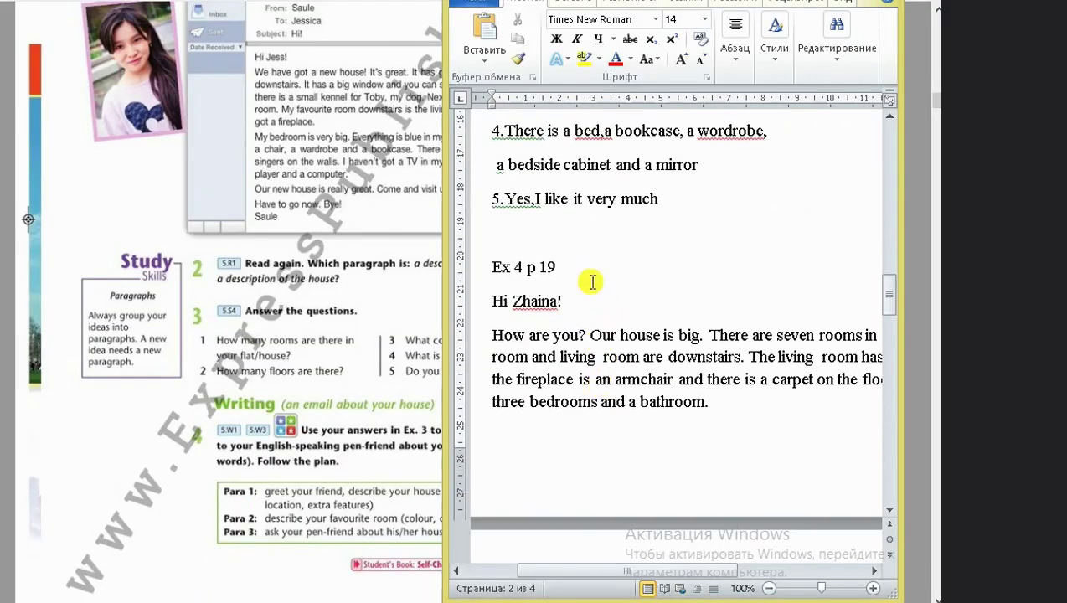
{"action": "left_click_drag", "start_coordinate": [443, 343], "coordinate": [322, 343]}
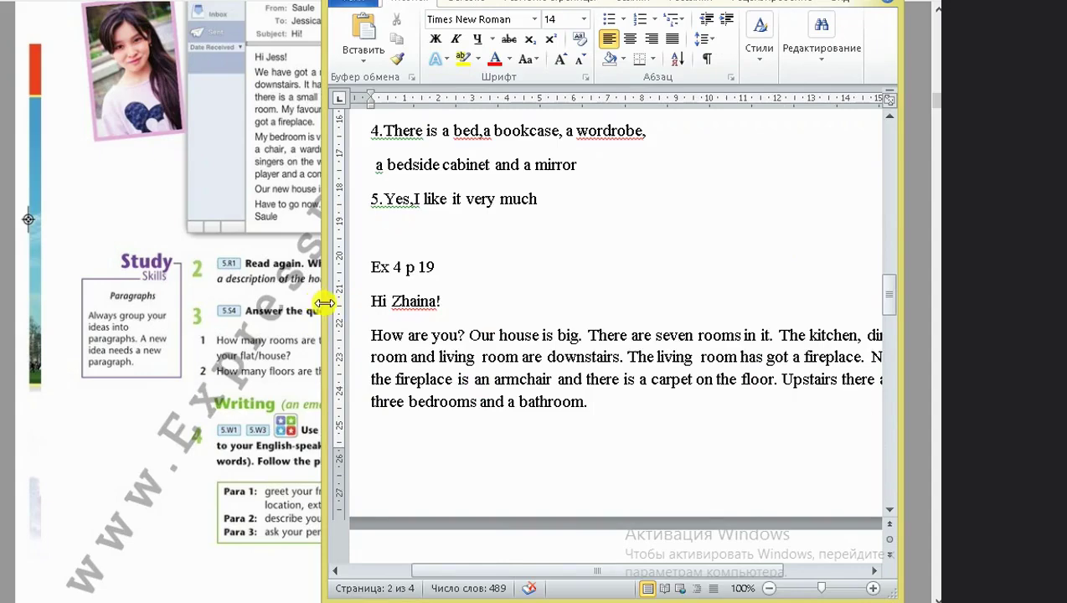
{"action": "left_click_drag", "start_coordinate": [325, 303], "coordinate": [249, 305]}
{"action": "scroll", "coordinate": [411, 305], "scroll_direction": "down", "scroll_amount": 3}
{"action": "scroll", "coordinate": [414, 309], "scroll_direction": "up", "scroll_amount": 2}
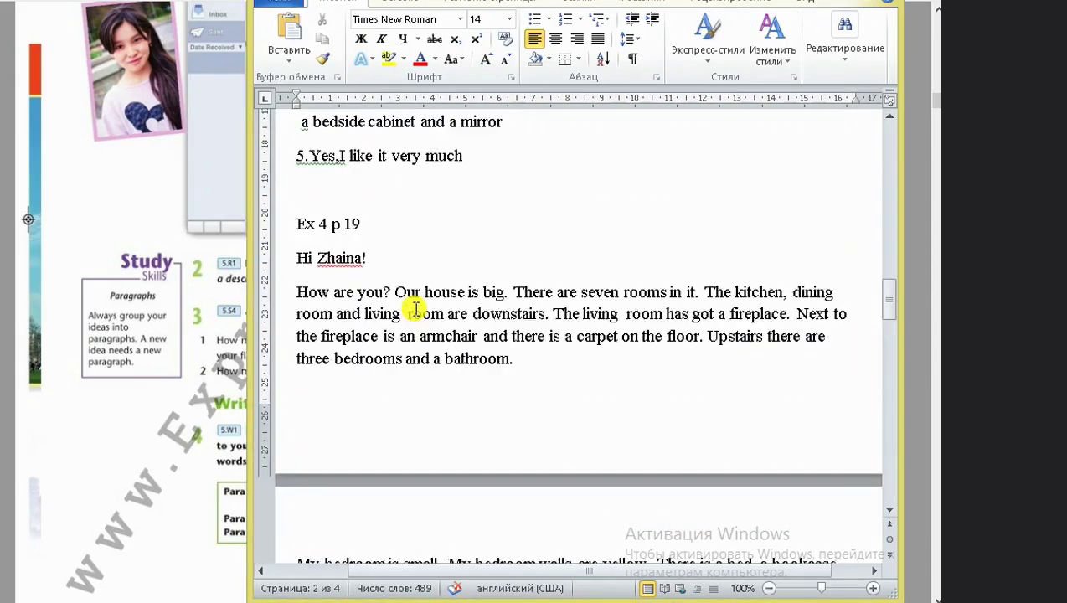
{"action": "scroll", "coordinate": [415, 307], "scroll_direction": "down", "scroll_amount": 1}
Push the Ex 4 p 19 heading and email onto the next page, then return to the textbook
{"action": "left_click", "coordinate": [347, 157]}
{"action": "key", "text": "Return"}
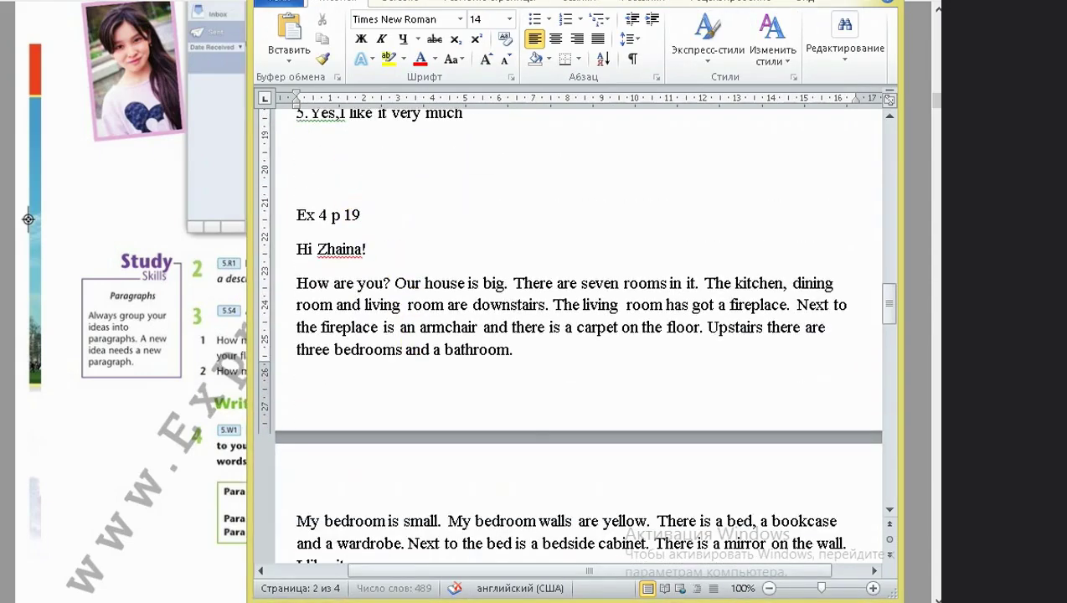
{"action": "key", "text": "Return"}
{"action": "key", "text": "Return"}
{"action": "key", "text": "Return"}
{"action": "key", "text": "Return"}
{"action": "key", "text": "Return"}
{"action": "key", "text": "Return"}
{"action": "scroll", "coordinate": [578, 335], "scroll_direction": "down", "scroll_amount": 2}
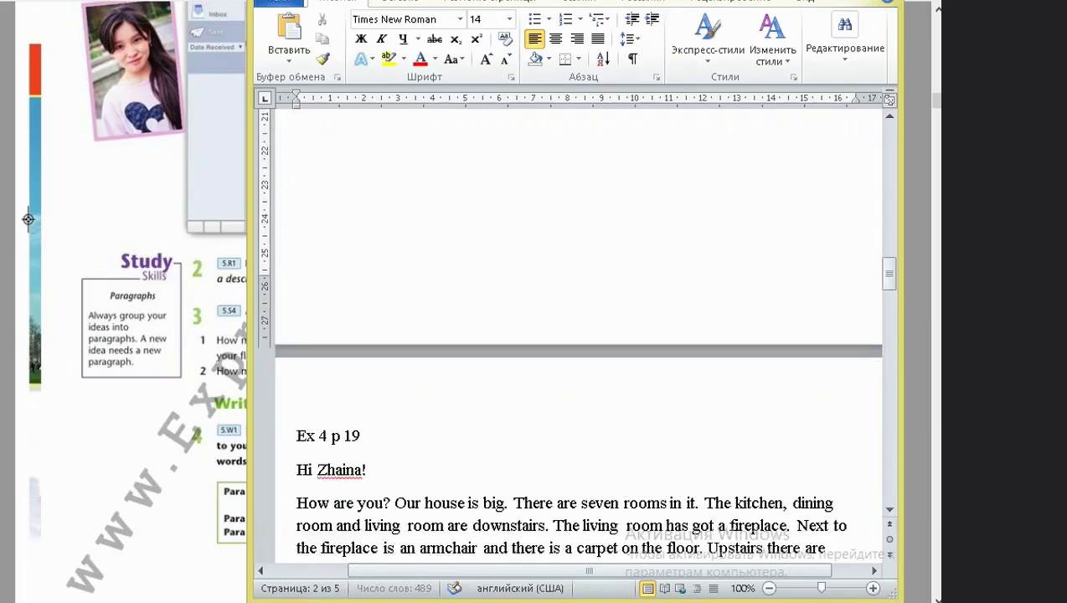
{"action": "scroll", "coordinate": [444, 209], "scroll_direction": "down", "scroll_amount": 2}
{"action": "scroll", "coordinate": [448, 225], "scroll_direction": "down", "scroll_amount": 3}
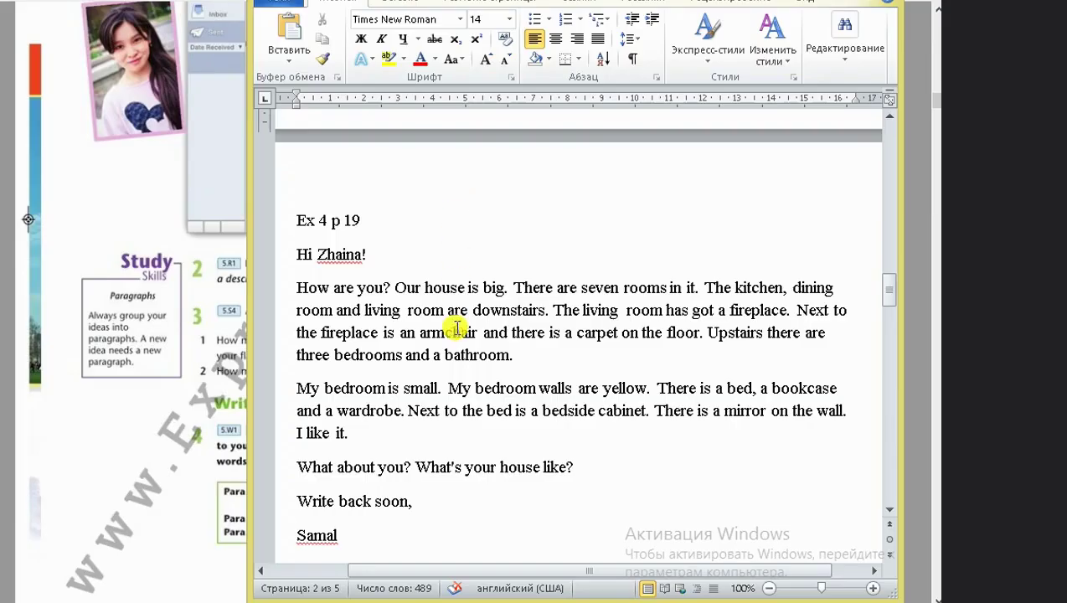
{"action": "scroll", "coordinate": [449, 317], "scroll_direction": "down", "scroll_amount": 1}
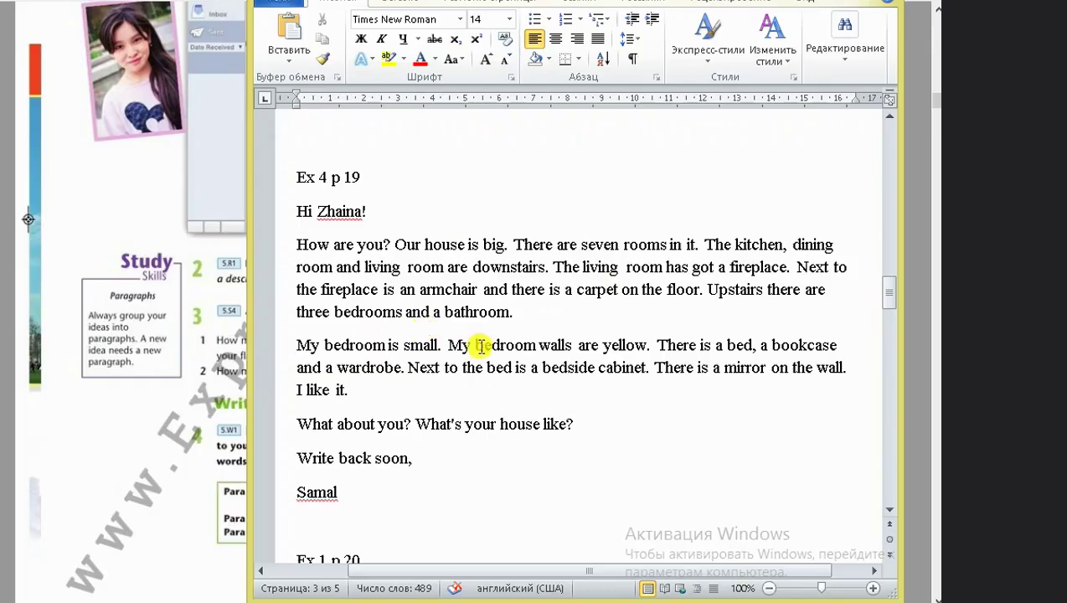
{"action": "left_click", "coordinate": [222, 306]}
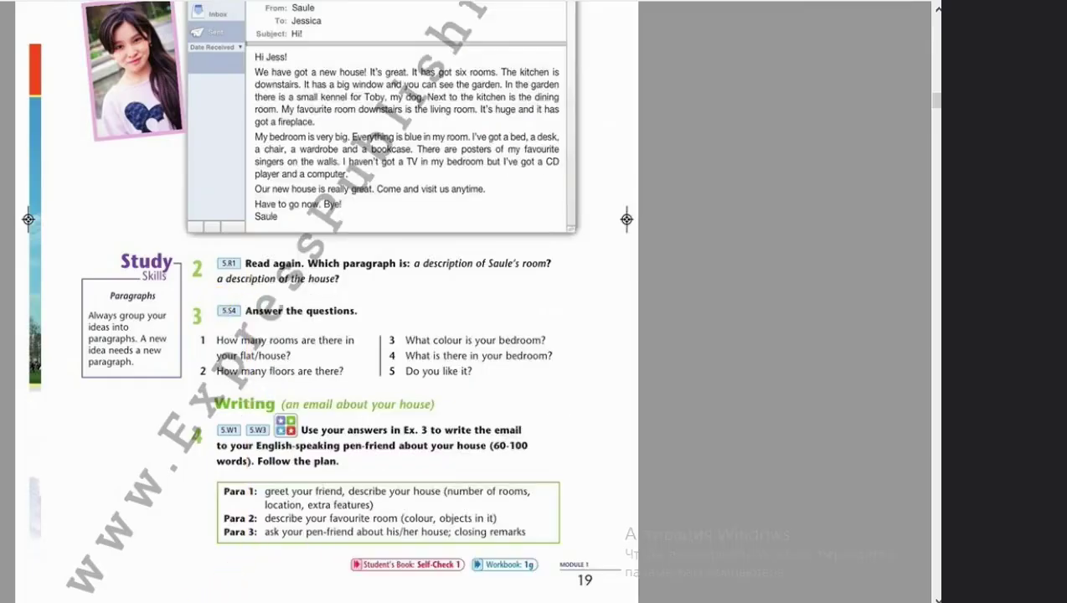
Narrow the answer key and scroll the textbook to Edutainment page 20
{"action": "key", "text": "alt+Tab"}
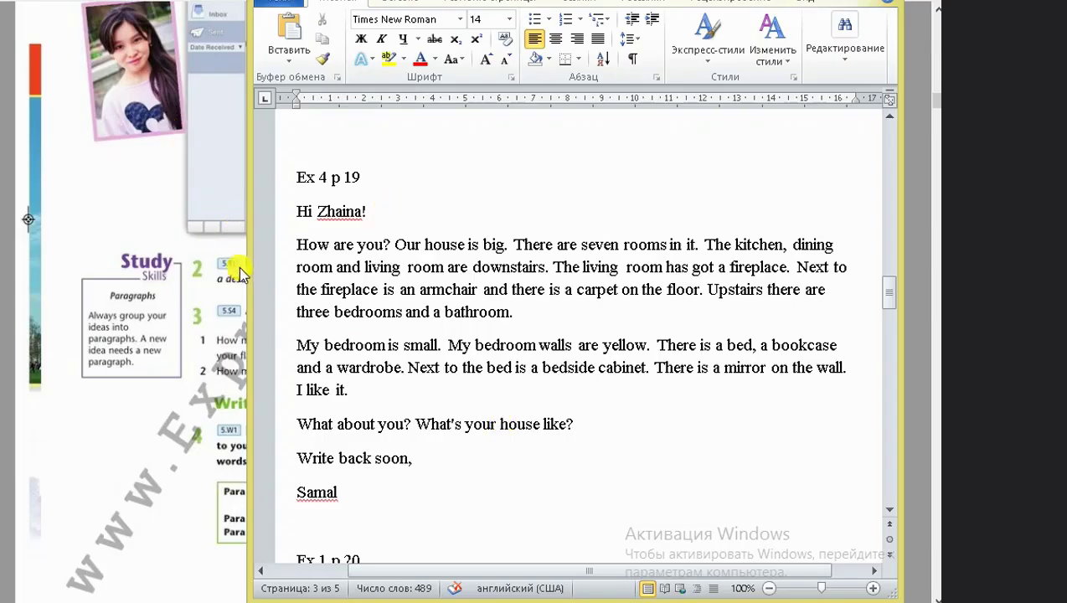
{"action": "left_click_drag", "start_coordinate": [249, 276], "coordinate": [578, 373]}
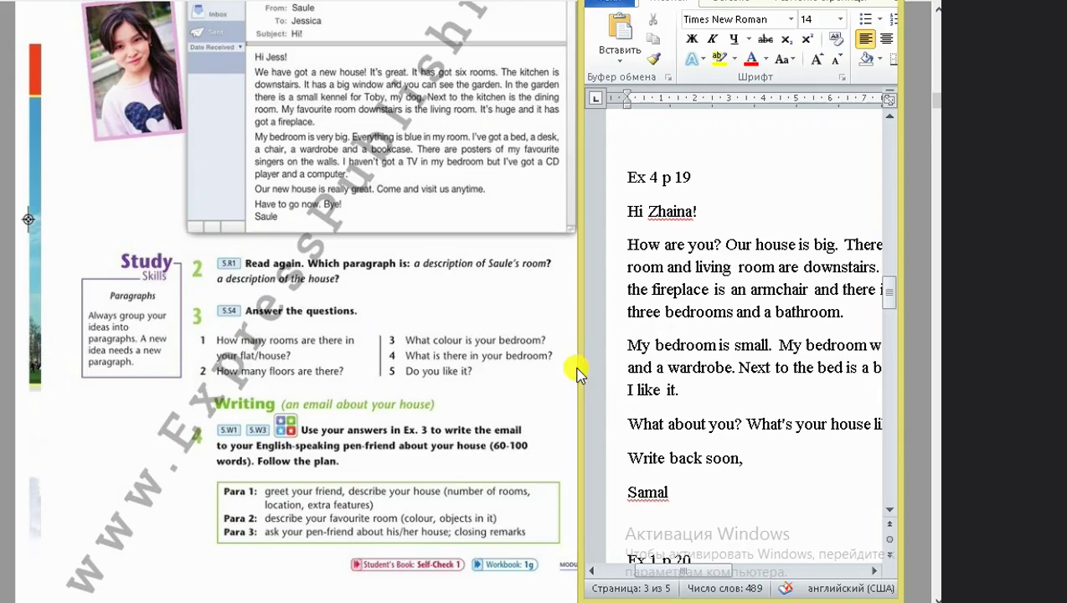
{"action": "left_click", "coordinate": [553, 360]}
{"action": "scroll", "coordinate": [374, 310], "scroll_direction": "down", "scroll_amount": 5}
{"action": "scroll", "coordinate": [246, 326], "scroll_direction": "down", "scroll_amount": 4}
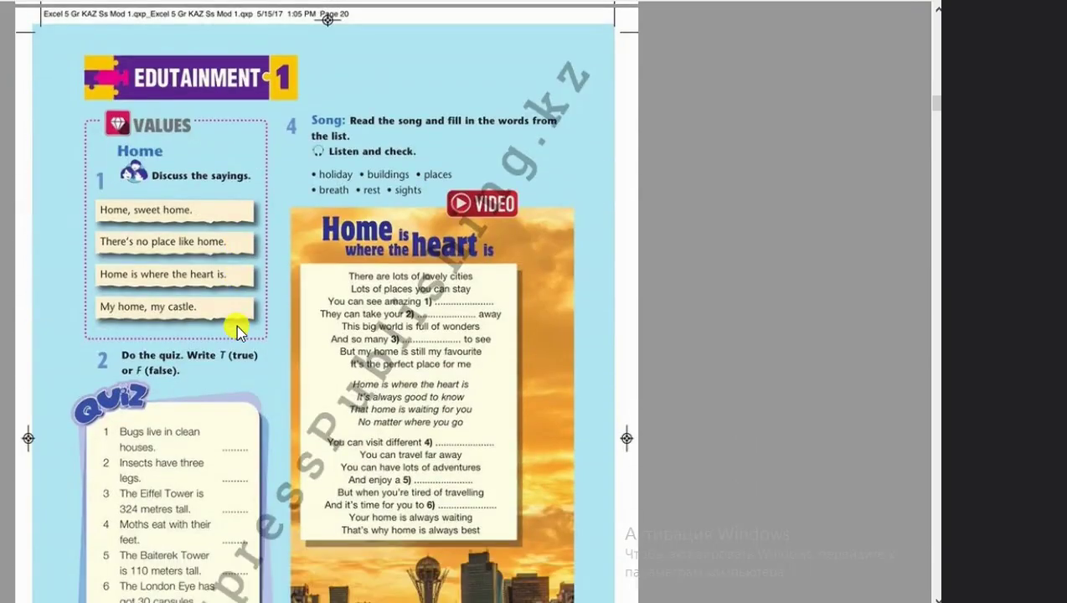
Scroll Word to the Ex 1 p 20 answers, widen it again, and leave page 20 in front
{"action": "key", "text": "alt+Tab"}
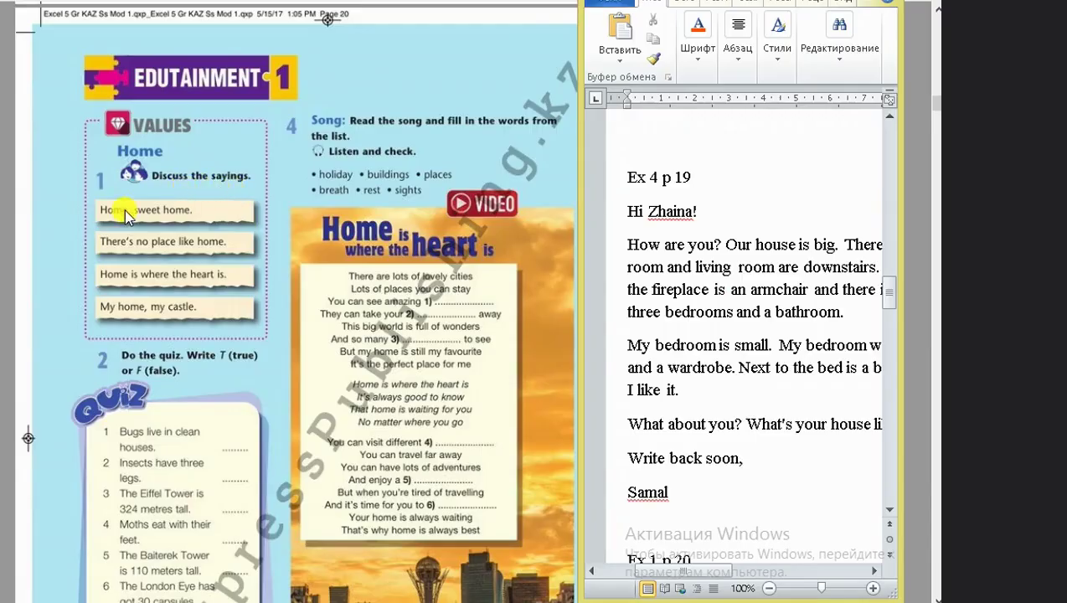
{"action": "scroll", "coordinate": [648, 357], "scroll_direction": "down", "scroll_amount": 2}
{"action": "scroll", "coordinate": [620, 348], "scroll_direction": "down", "scroll_amount": 2}
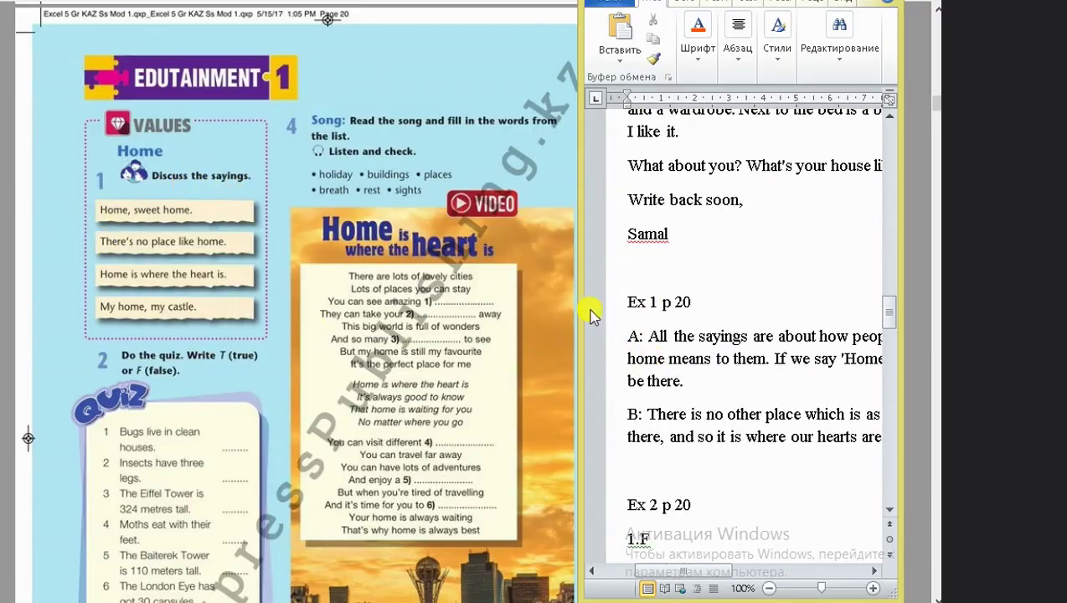
{"action": "left_click_drag", "start_coordinate": [581, 296], "coordinate": [508, 296]}
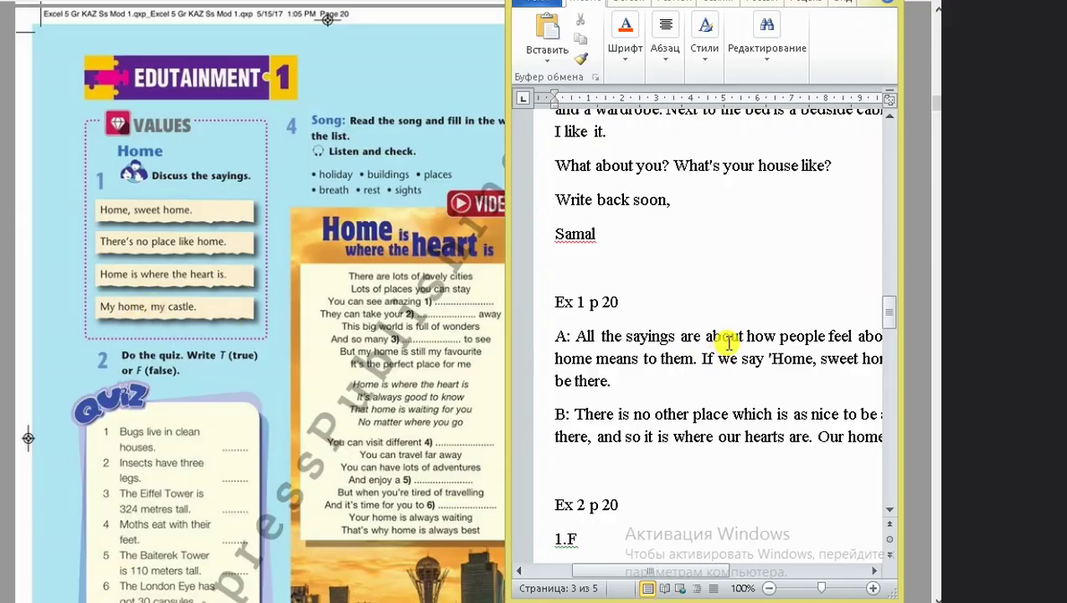
{"action": "scroll", "coordinate": [604, 323], "scroll_direction": "down", "scroll_amount": 1}
{"action": "left_click_drag", "start_coordinate": [507, 290], "coordinate": [368, 290]}
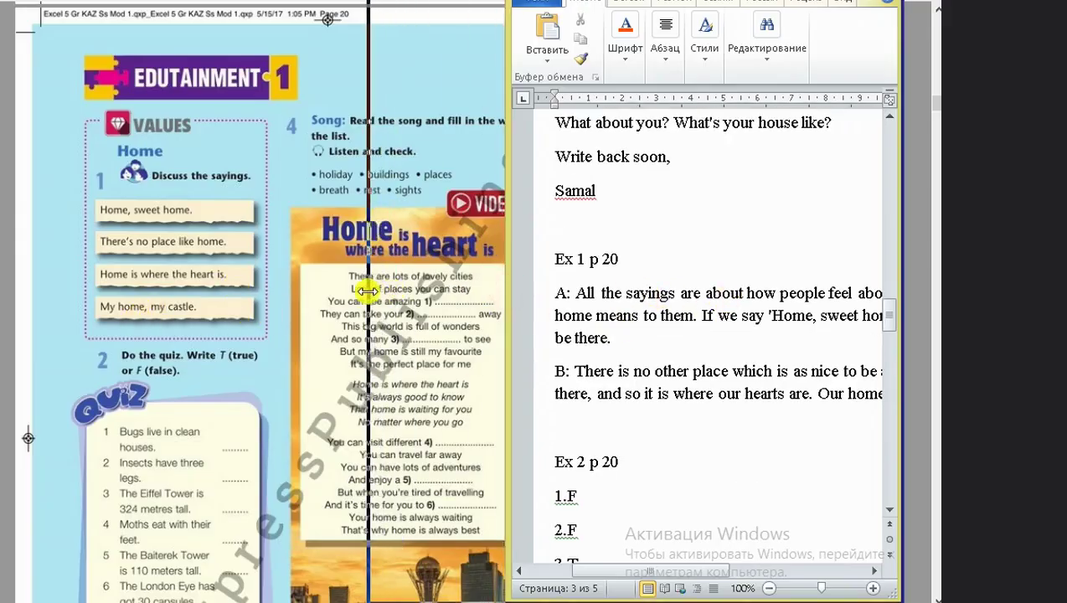
{"action": "left_click", "coordinate": [362, 337]}
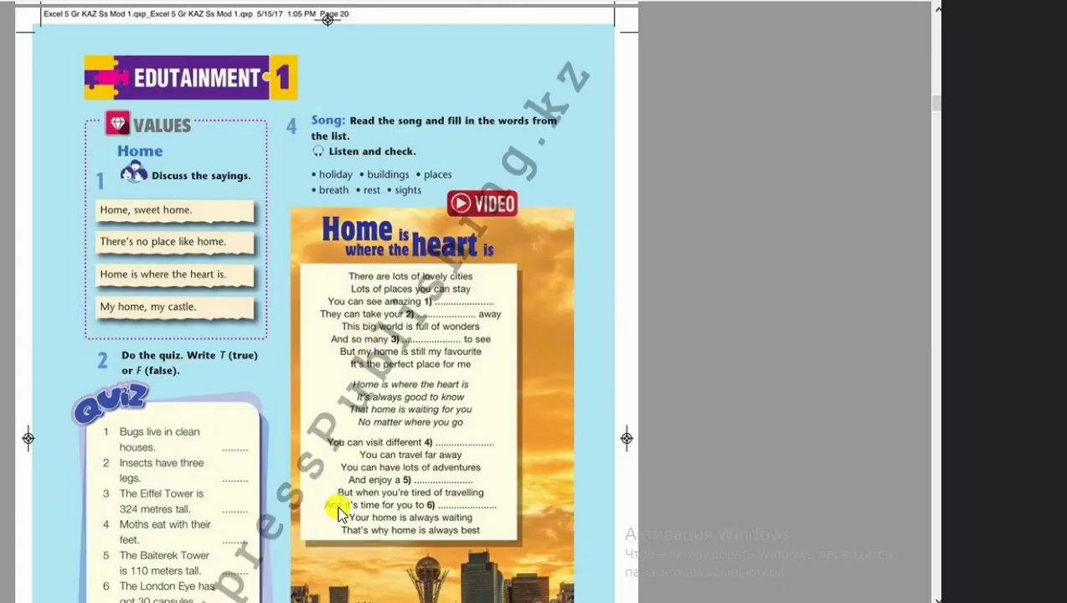
Widen the answer key and delete 'etc.' after 'where we feel safe' in Ex 1 answer B
{"action": "key", "text": "alt+Tab"}
{"action": "scroll", "coordinate": [465, 485], "scroll_direction": "up", "scroll_amount": 3}
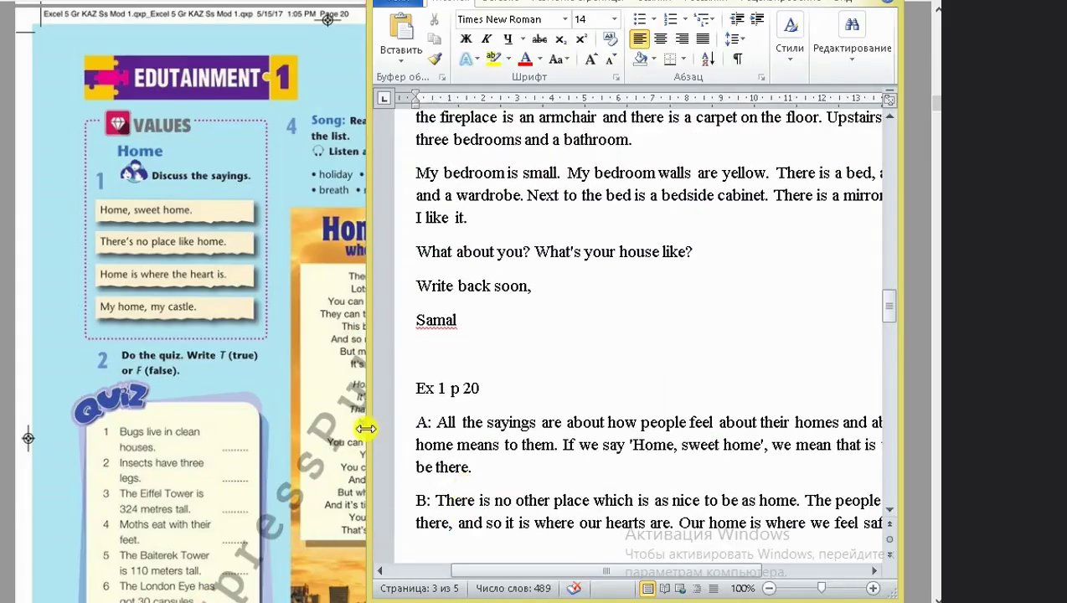
{"action": "left_click_drag", "start_coordinate": [367, 429], "coordinate": [214, 411]}
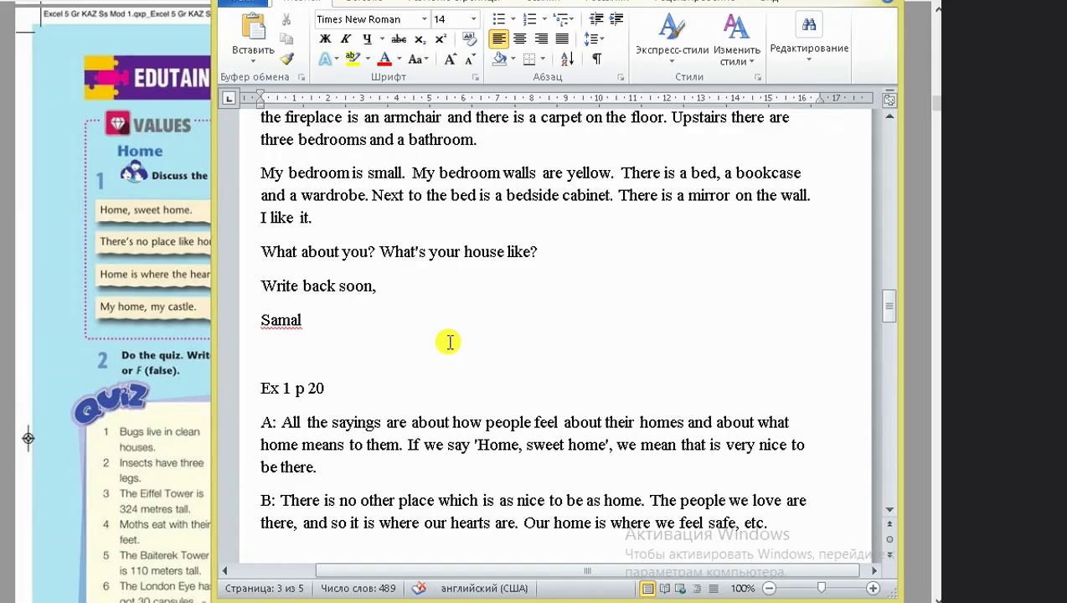
{"action": "left_click", "coordinate": [768, 523]}
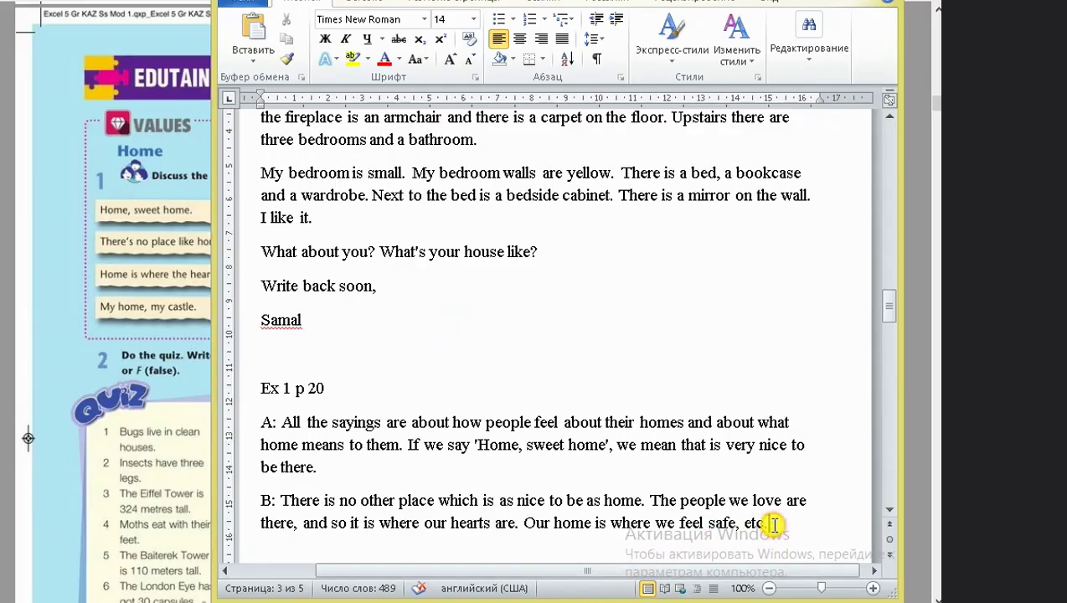
{"action": "key", "text": "BackSpace"}
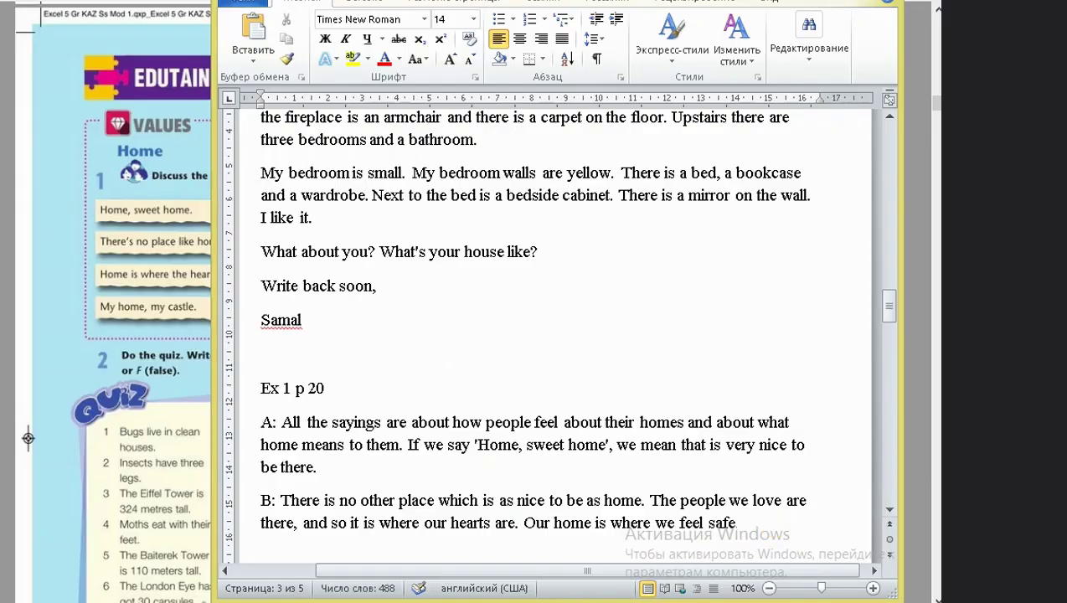
Narrow the answer key on the right beside the textbook song page and scroll to Ex 2 p 20
{"action": "left_click", "coordinate": [134, 356]}
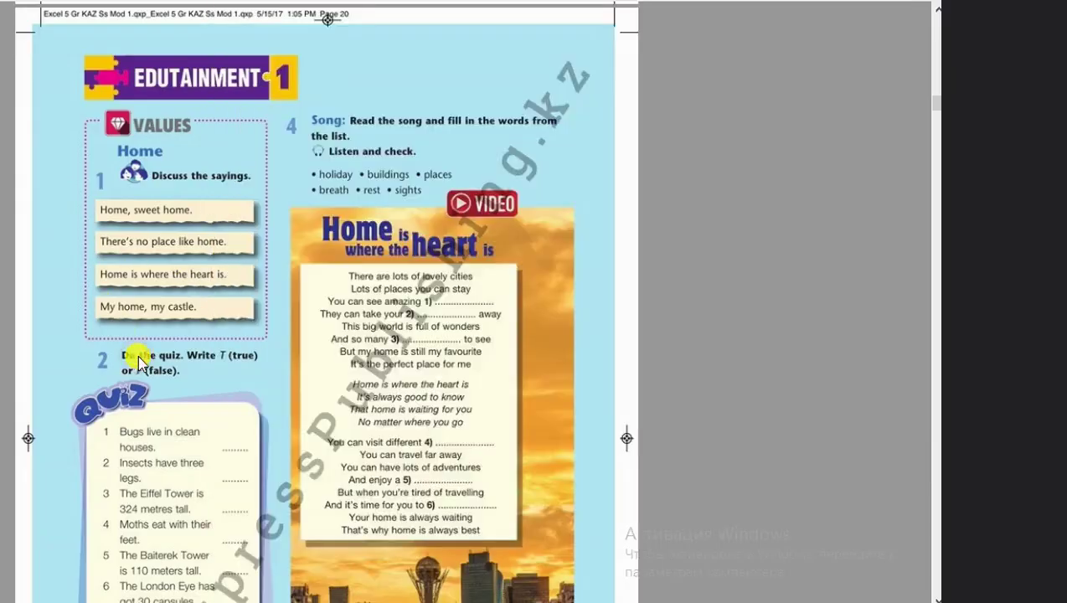
{"action": "scroll", "coordinate": [180, 403], "scroll_direction": "down", "scroll_amount": 4}
{"action": "left_click", "coordinate": [230, 602]}
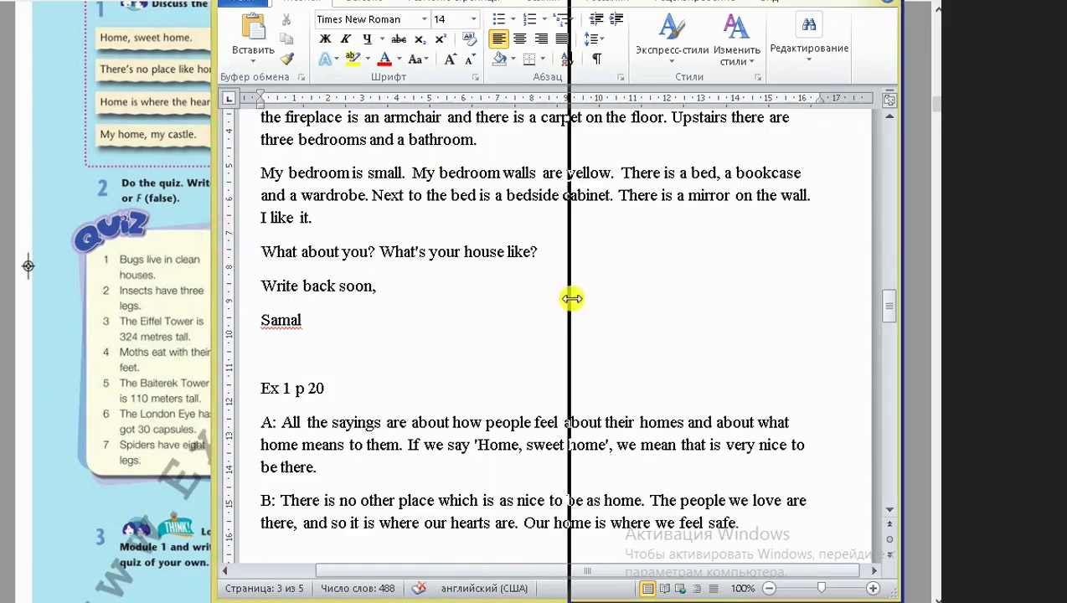
{"action": "left_click_drag", "start_coordinate": [215, 236], "coordinate": [572, 297]}
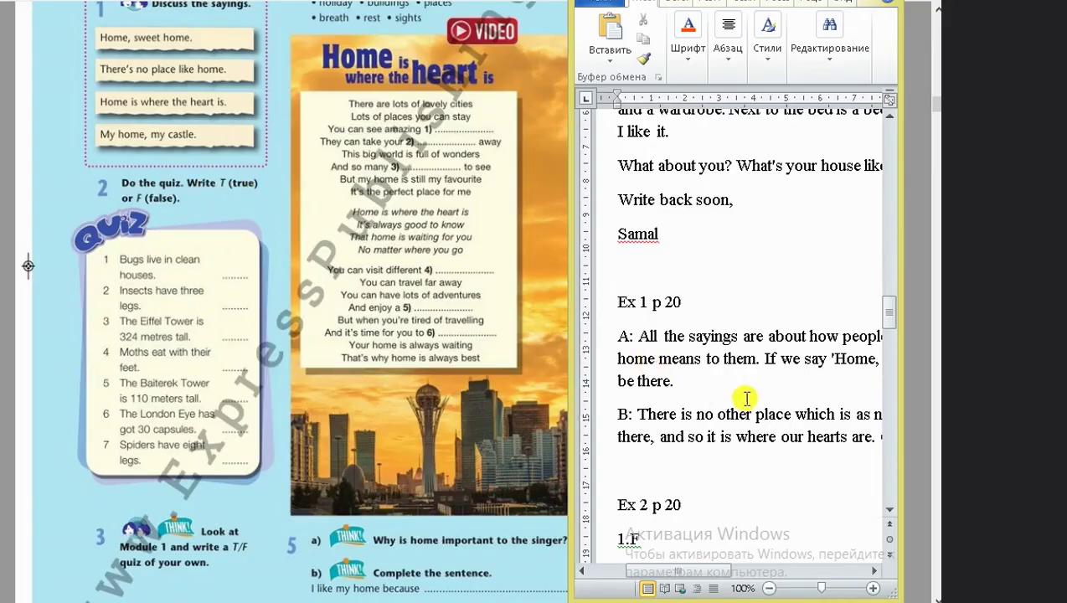
{"action": "scroll", "coordinate": [742, 399], "scroll_direction": "down", "scroll_amount": 3}
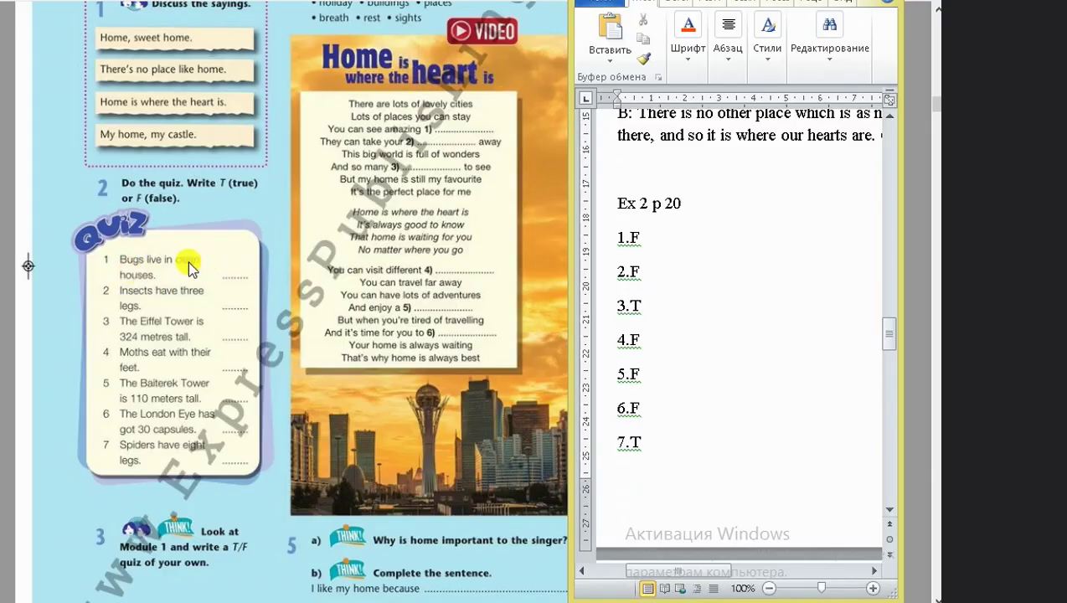
Check Ex 2 p 20 answers 1.F, 2.F, 3.T, 4.F, 5.F and 6.F against the textbook quiz
{"action": "left_click", "coordinate": [657, 237]}
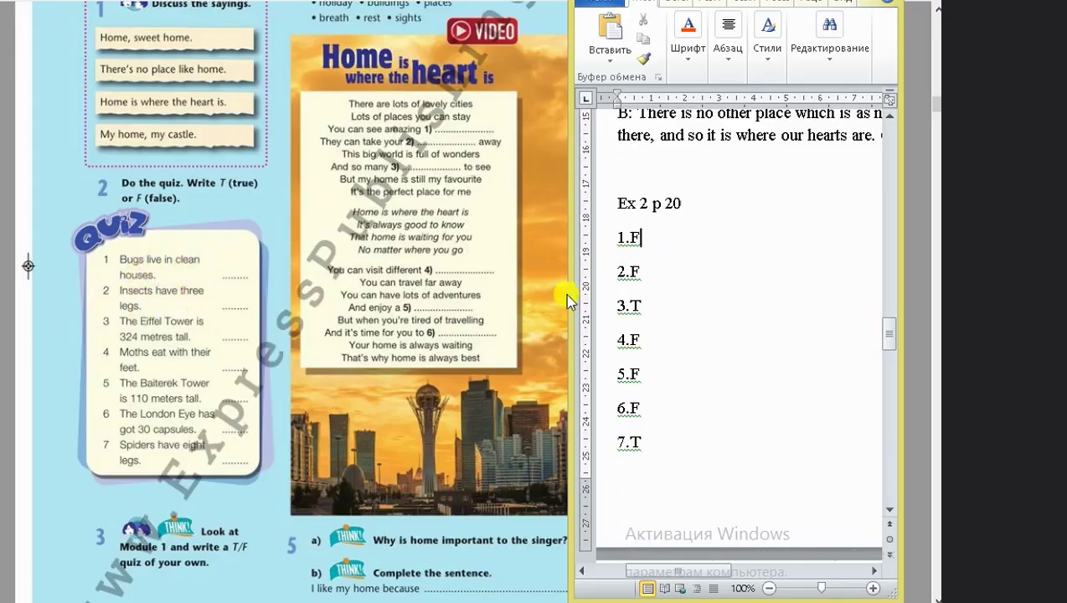
{"action": "left_click", "coordinate": [656, 274]}
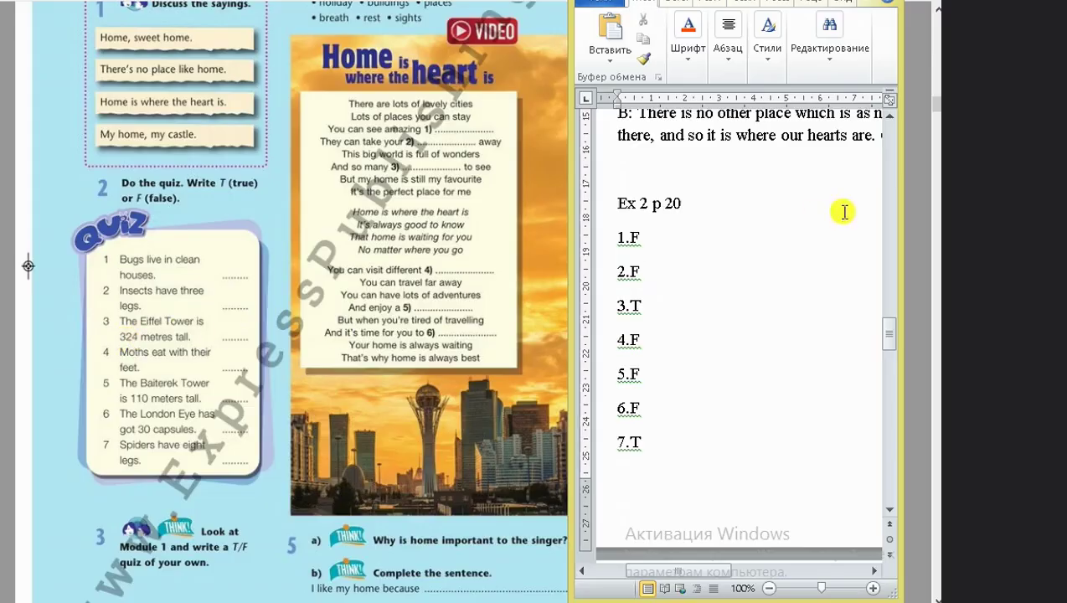
{"action": "left_click", "coordinate": [650, 308]}
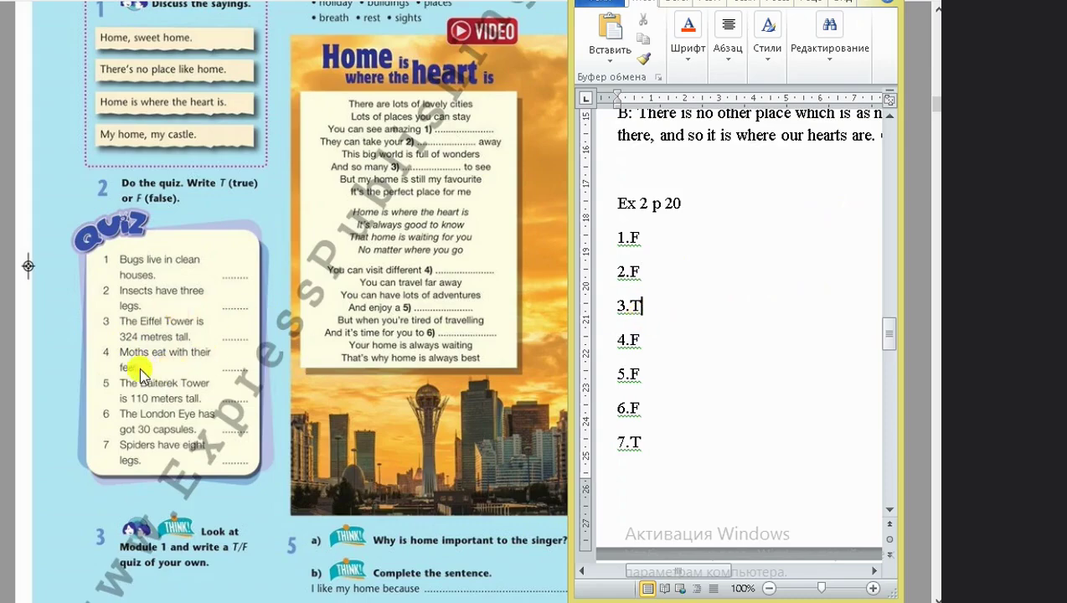
{"action": "left_click", "coordinate": [641, 340]}
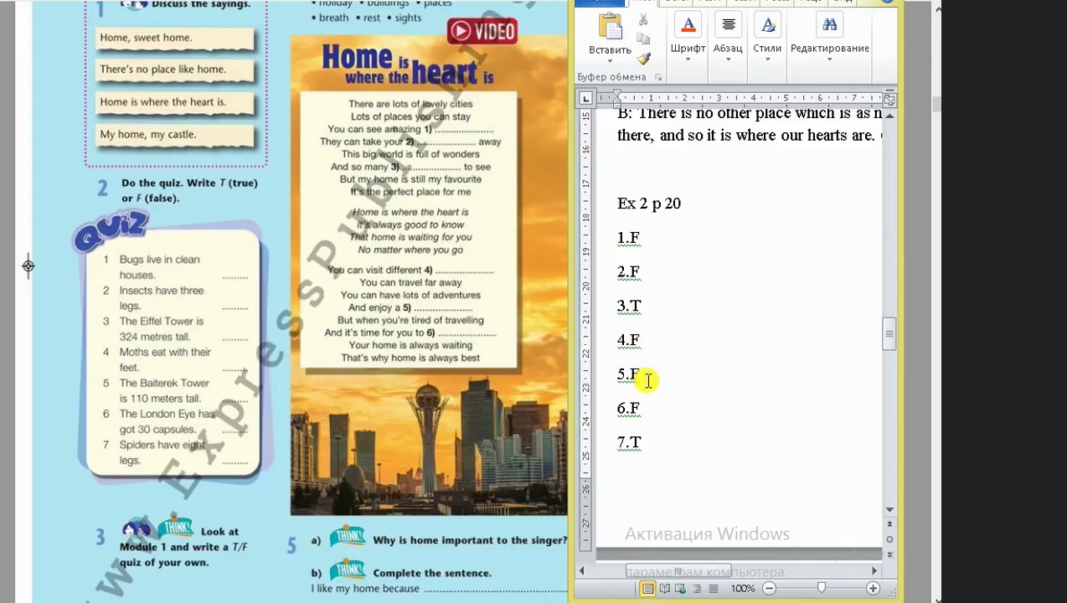
{"action": "left_click", "coordinate": [647, 377]}
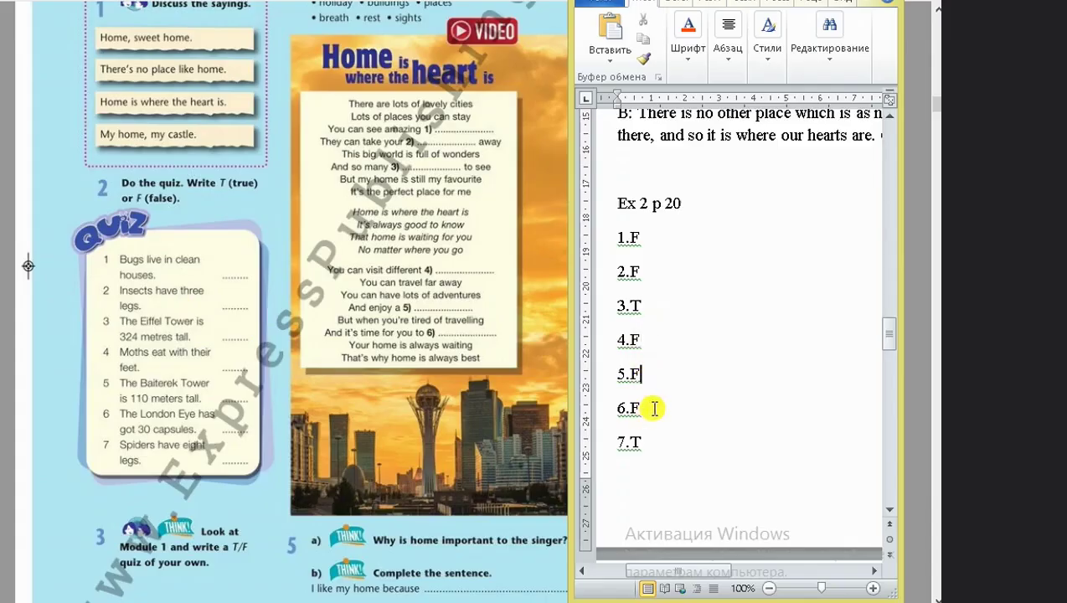
{"action": "left_click", "coordinate": [655, 446]}
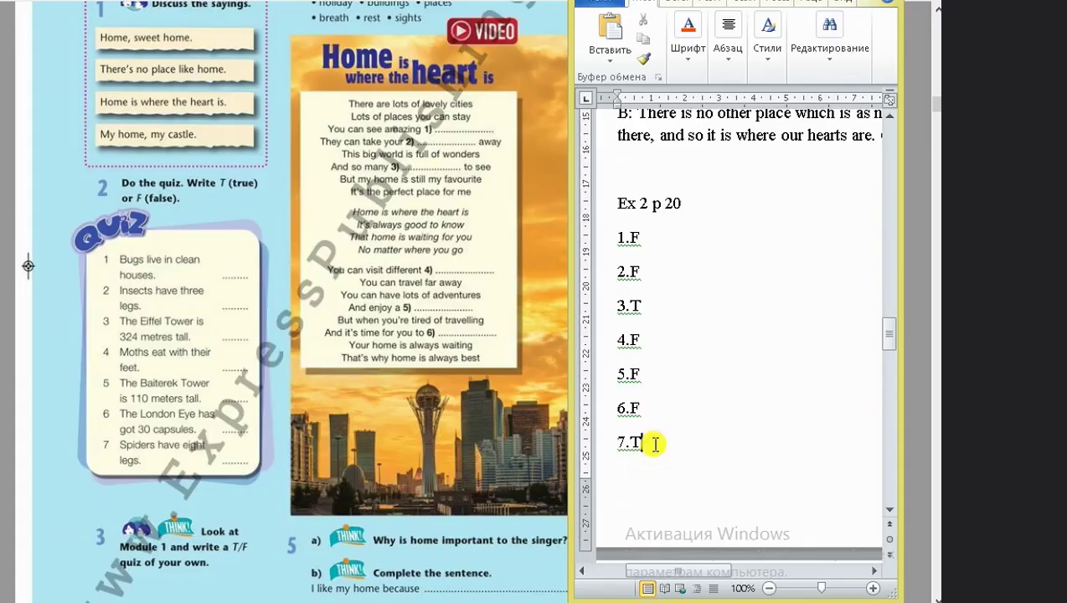
{"action": "left_click", "coordinate": [88, 434]}
Widen the answer key so the Ex 3 p 20 true/false sentences show on full lines
{"action": "scroll", "coordinate": [239, 499], "scroll_direction": "down", "scroll_amount": 1}
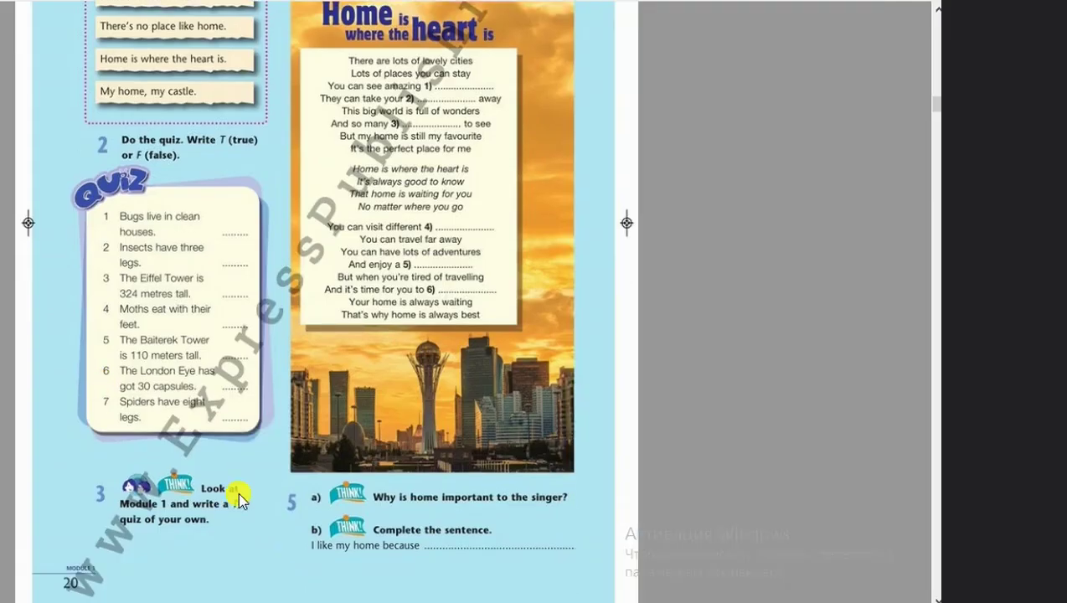
{"action": "key", "text": "alt+Tab"}
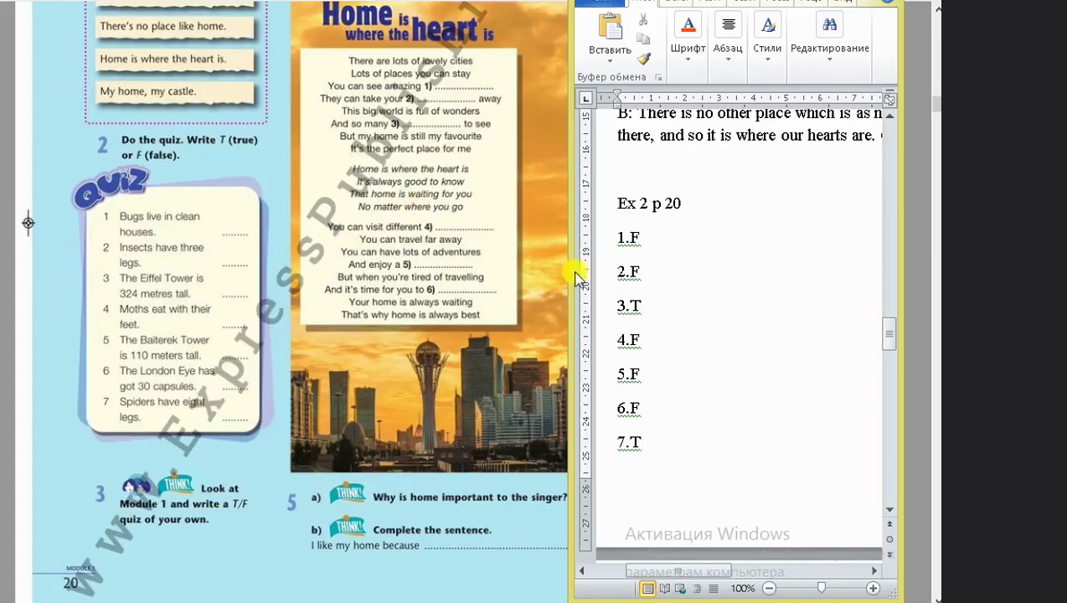
{"action": "scroll", "coordinate": [658, 337], "scroll_direction": "down", "scroll_amount": 1}
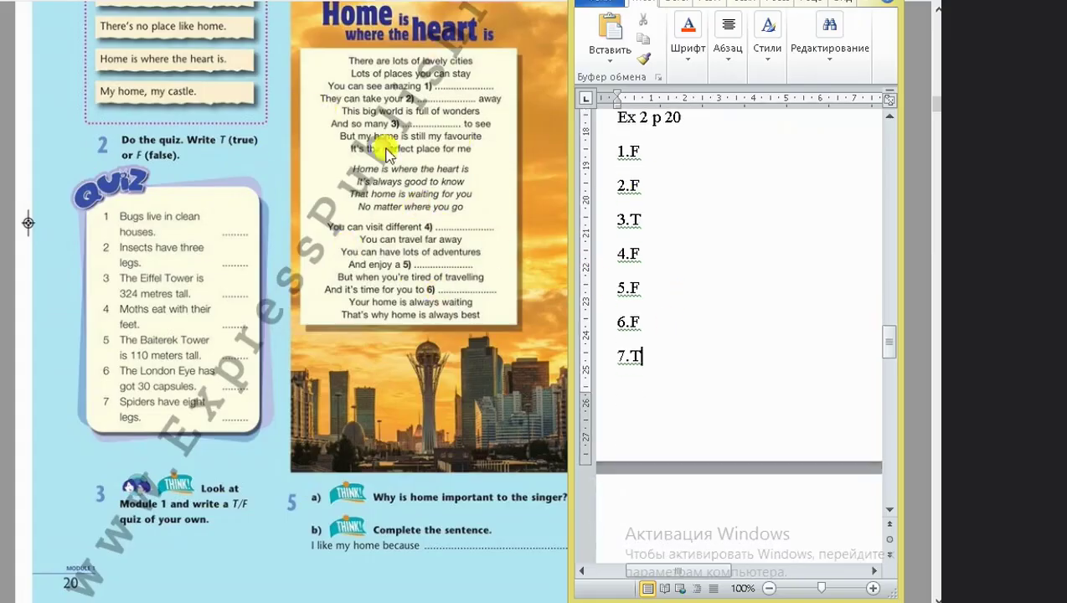
{"action": "scroll", "coordinate": [674, 295], "scroll_direction": "down", "scroll_amount": 1}
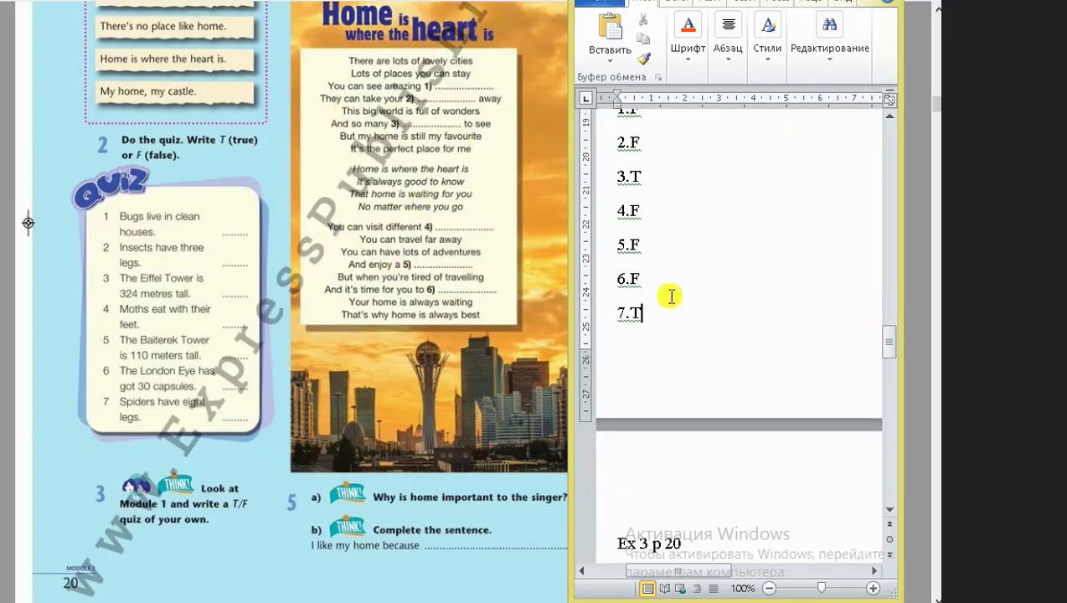
{"action": "scroll", "coordinate": [670, 308], "scroll_direction": "down", "scroll_amount": 5}
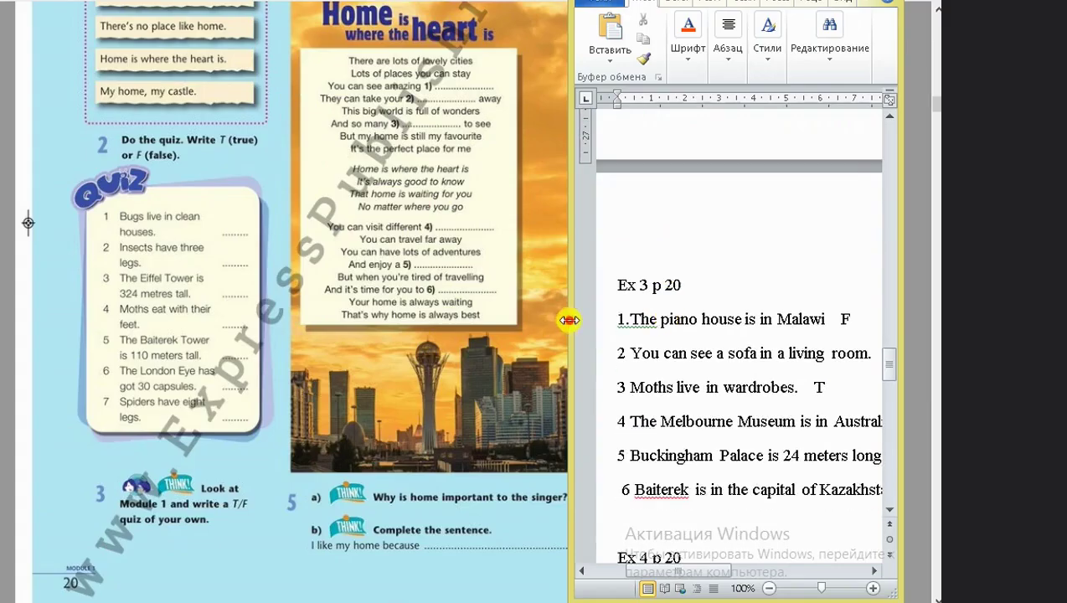
{"action": "mouse_move", "coordinate": [569, 320]}
{"action": "left_mouse_down"}
{"action": "mouse_move", "coordinate": [460, 300]}
{"action": "mouse_move", "coordinate": [526, 302]}
{"action": "left_mouse_up"}
{"action": "scroll", "coordinate": [602, 231], "scroll_direction": "down", "scroll_amount": 1}
{"action": "scroll", "coordinate": [603, 231], "scroll_direction": "up", "scroll_amount": 1}
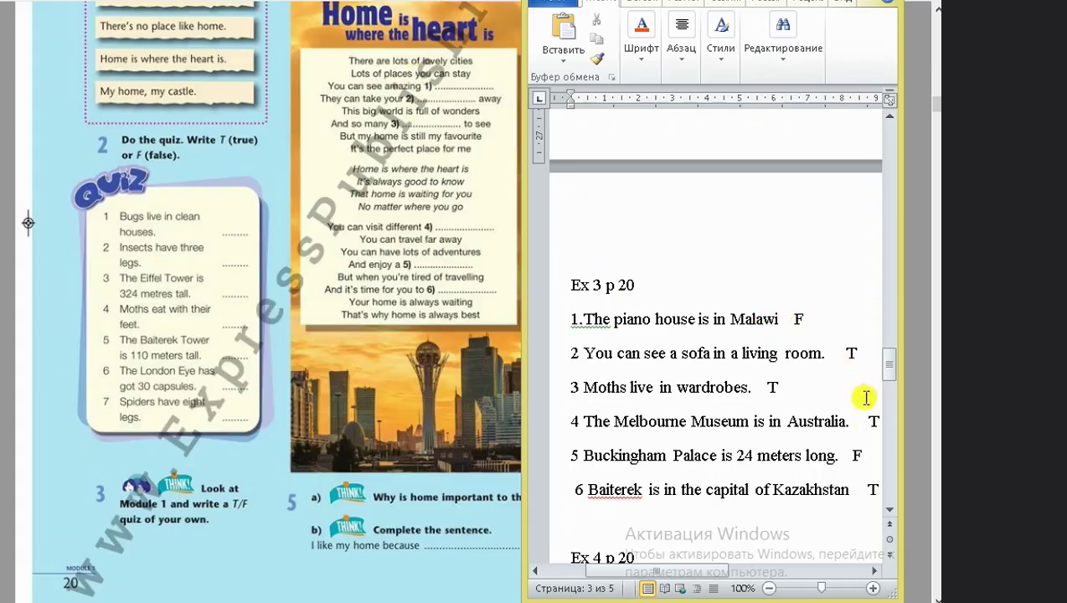
{"action": "left_click_drag", "start_coordinate": [876, 490], "coordinate": [584, 319]}
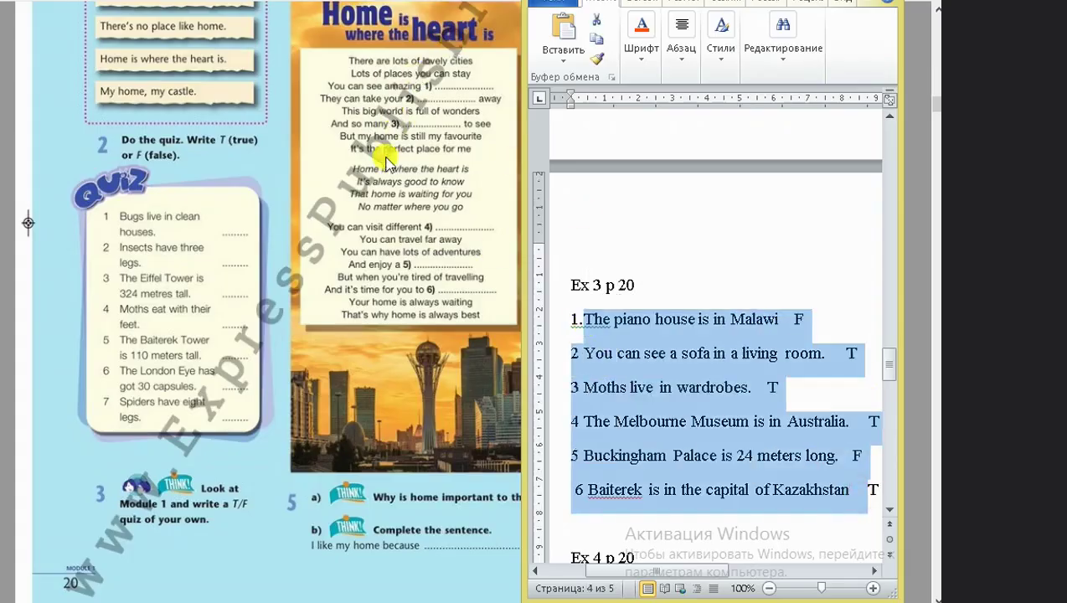
{"action": "left_click", "coordinate": [845, 353]}
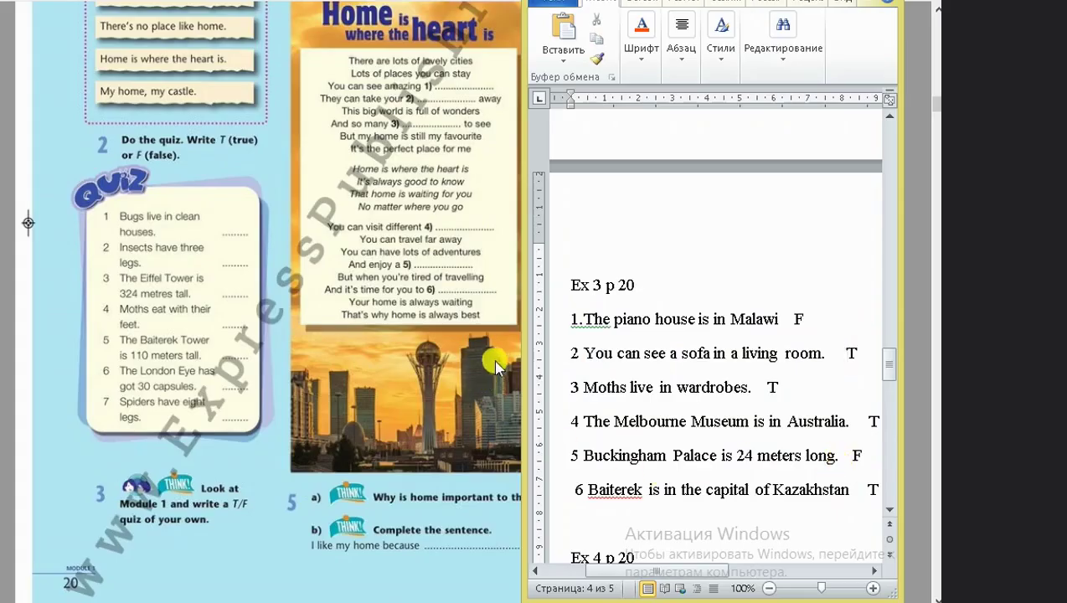
Compare against the full textbook page 20, then scroll the answer key to the Ex 4 song answers
{"action": "left_click_drag", "start_coordinate": [522, 363], "coordinate": [493, 362]}
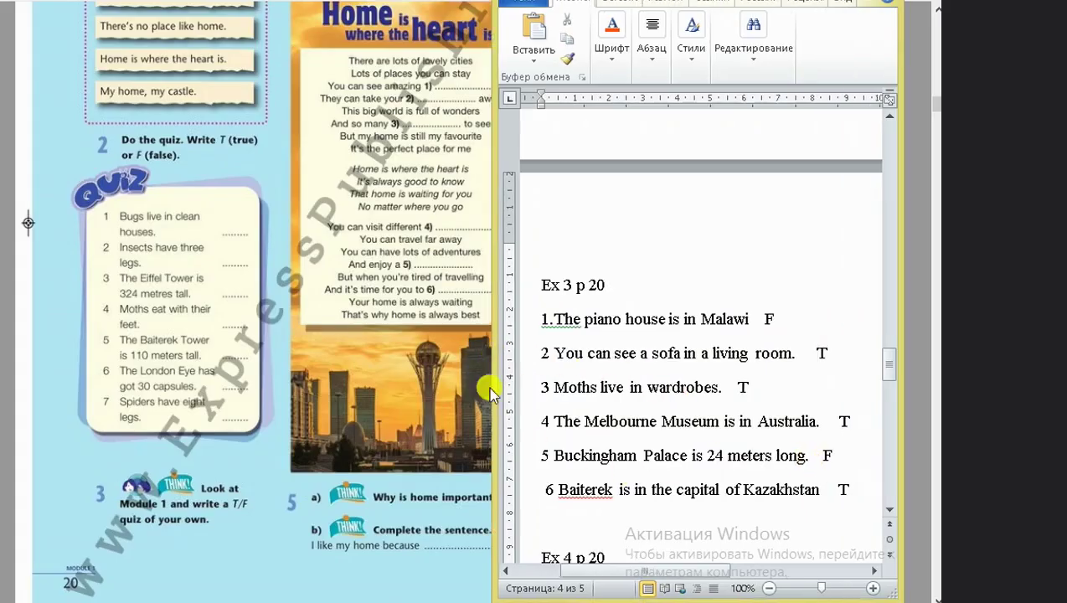
{"action": "left_click", "coordinate": [421, 390]}
{"action": "scroll", "coordinate": [418, 386], "scroll_direction": "down", "scroll_amount": 2}
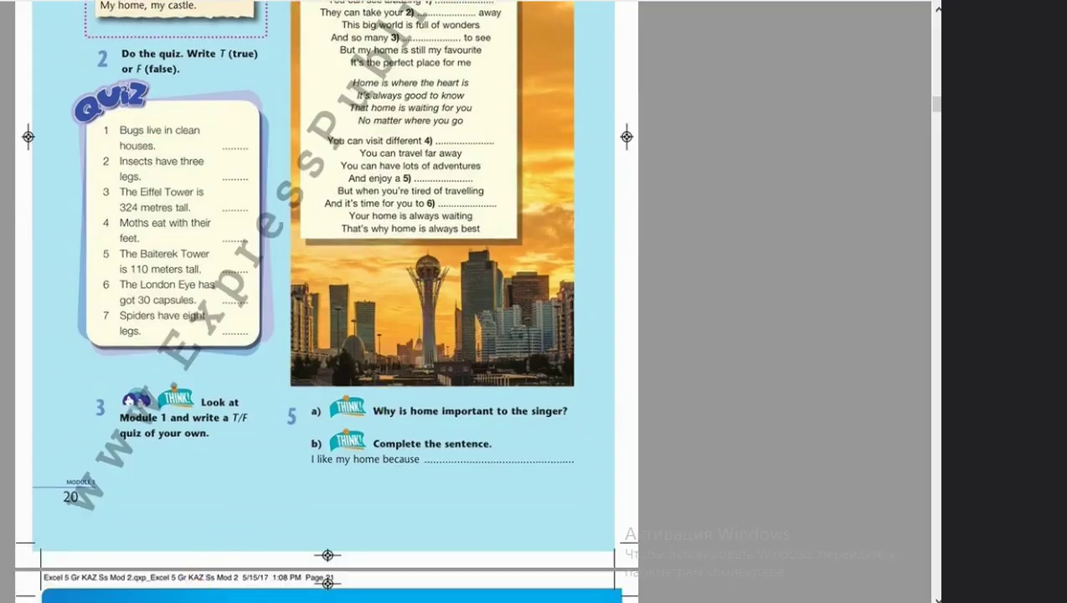
{"action": "key", "text": "alt+Tab"}
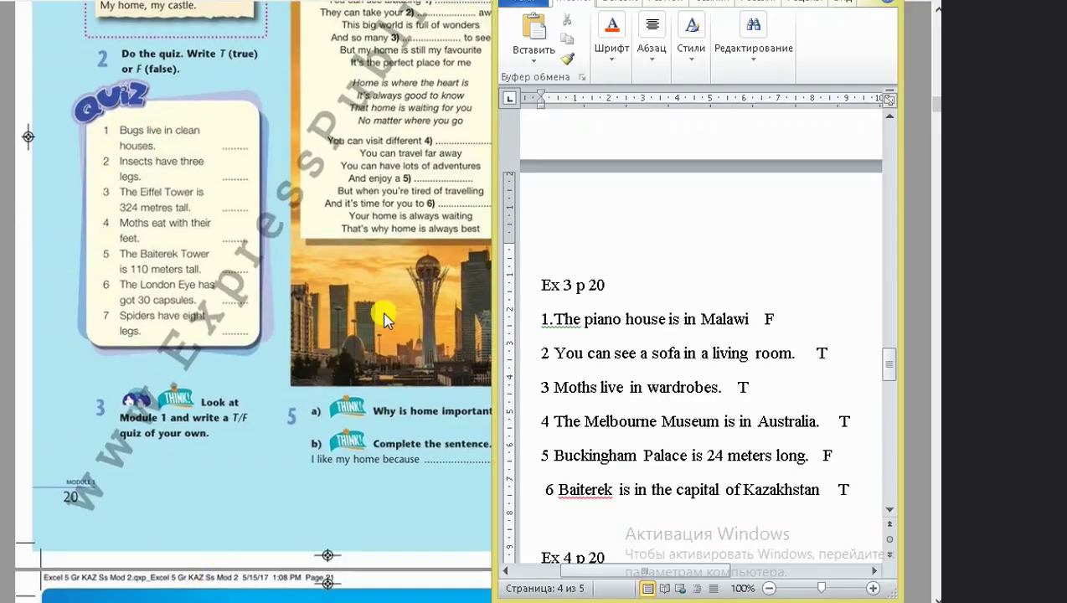
{"action": "left_click", "coordinate": [455, 429]}
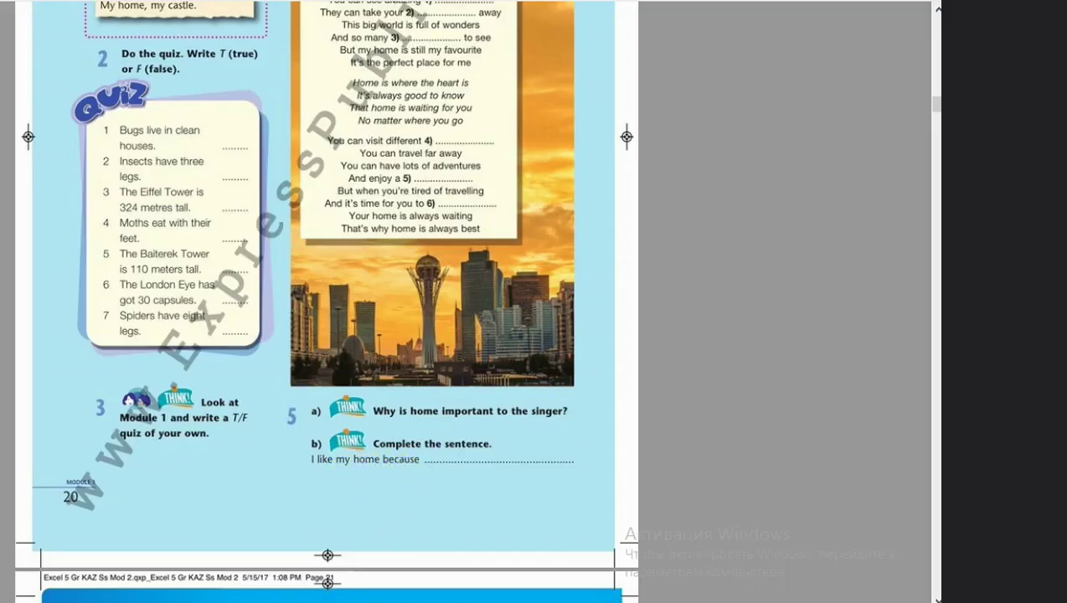
{"action": "key", "text": "alt+Tab"}
{"action": "scroll", "coordinate": [525, 381], "scroll_direction": "down", "scroll_amount": 3}
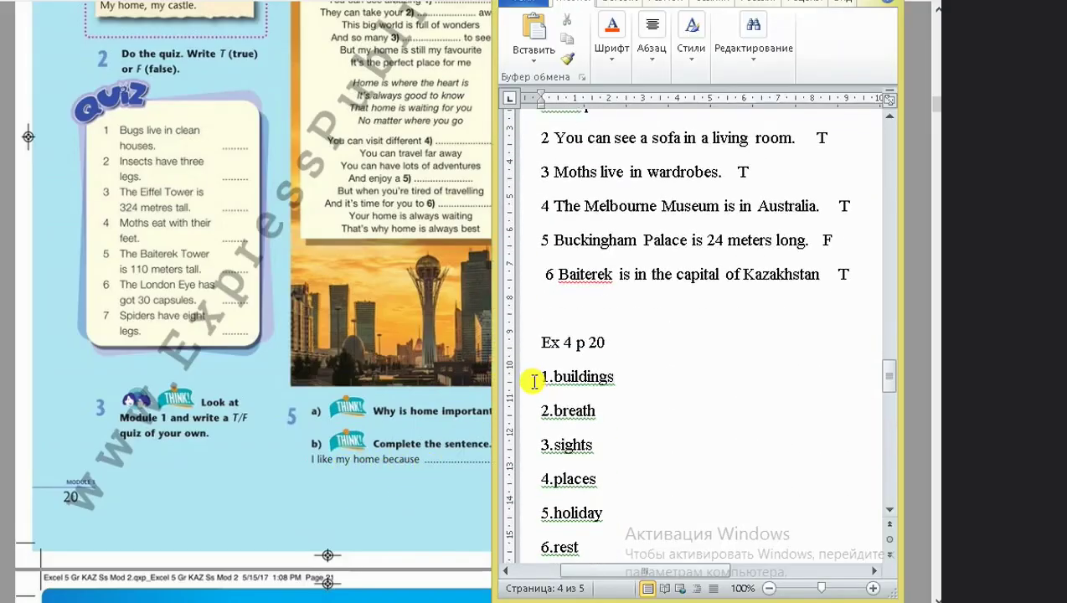
{"action": "scroll", "coordinate": [533, 381], "scroll_direction": "down", "scroll_amount": 1}
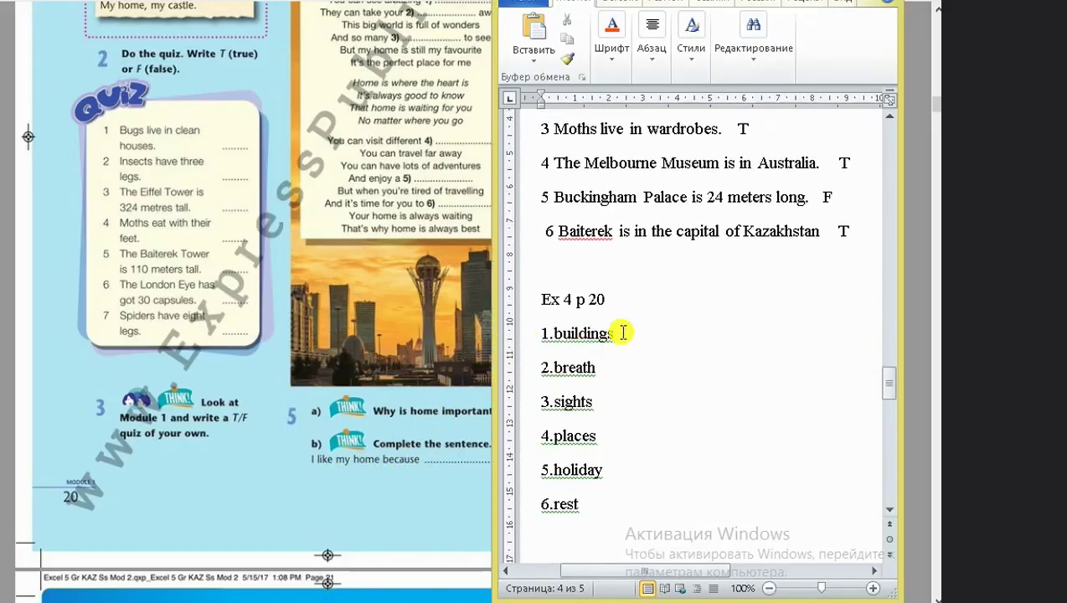
{"action": "scroll", "coordinate": [621, 332], "scroll_direction": "down", "scroll_amount": 1}
{"action": "scroll", "coordinate": [620, 331], "scroll_direction": "up", "scroll_amount": 4}
{"action": "left_click", "coordinate": [379, 339]}
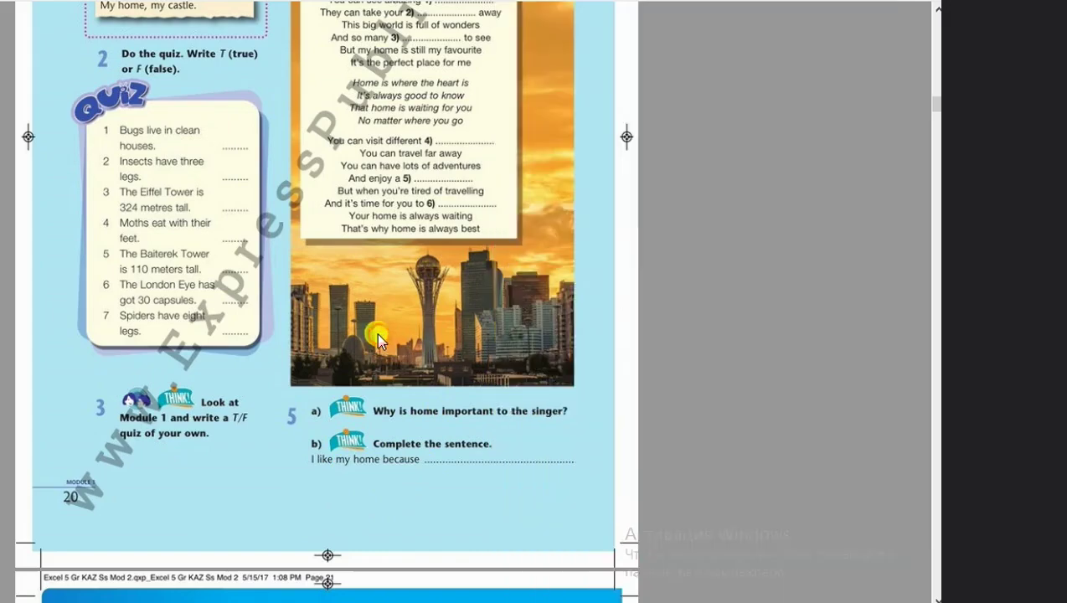
{"action": "scroll", "coordinate": [379, 339], "scroll_direction": "up", "scroll_amount": 5}
{"action": "scroll", "coordinate": [378, 339], "scroll_direction": "up", "scroll_amount": 1}
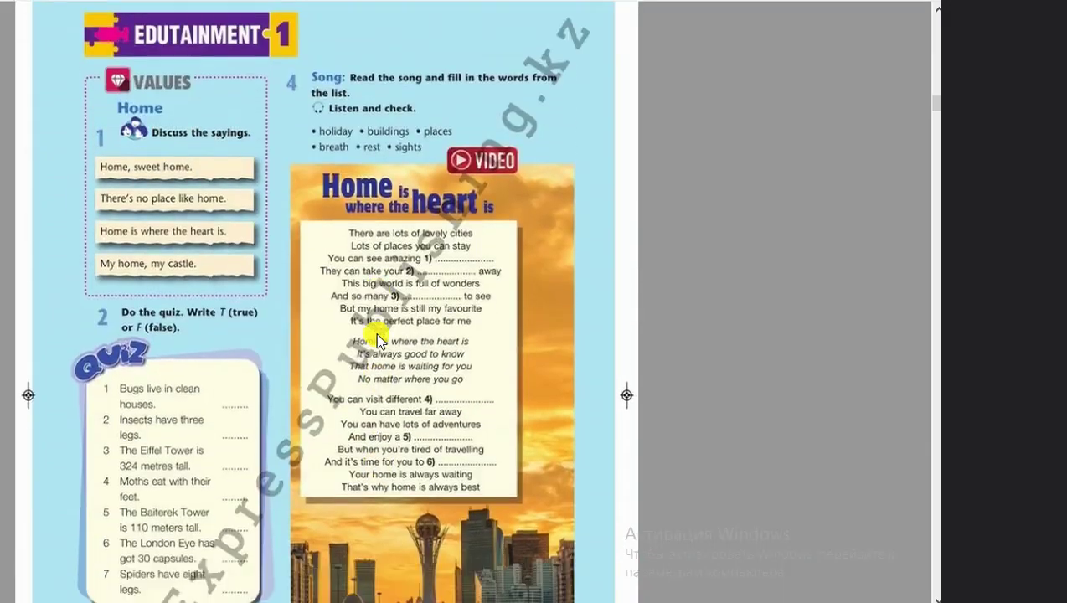
{"action": "scroll", "coordinate": [378, 340], "scroll_direction": "down", "scroll_amount": 1}
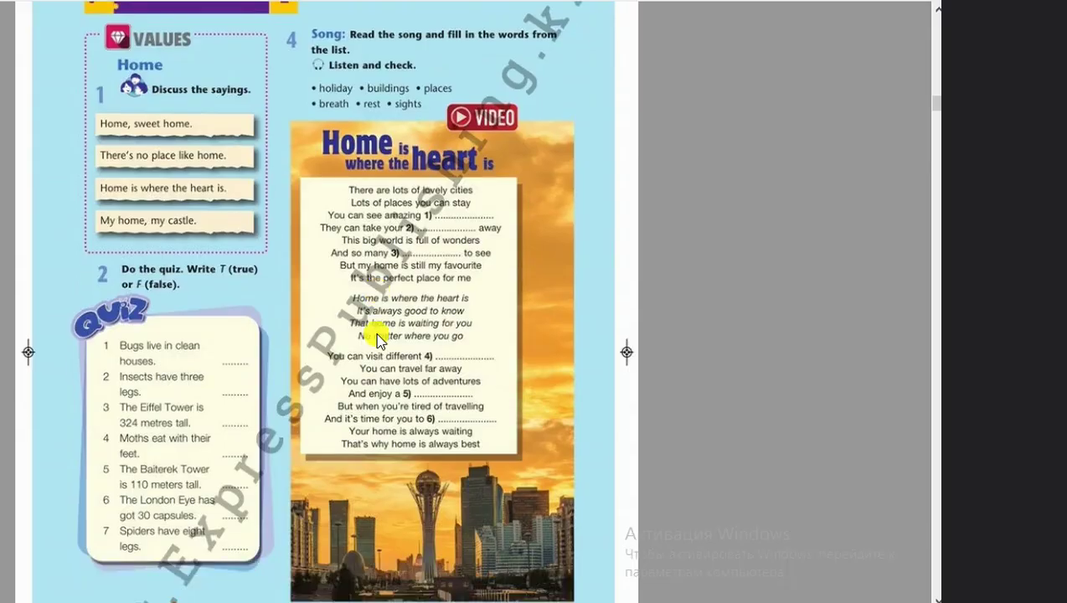
{"action": "scroll", "coordinate": [377, 340], "scroll_direction": "down", "scroll_amount": 3}
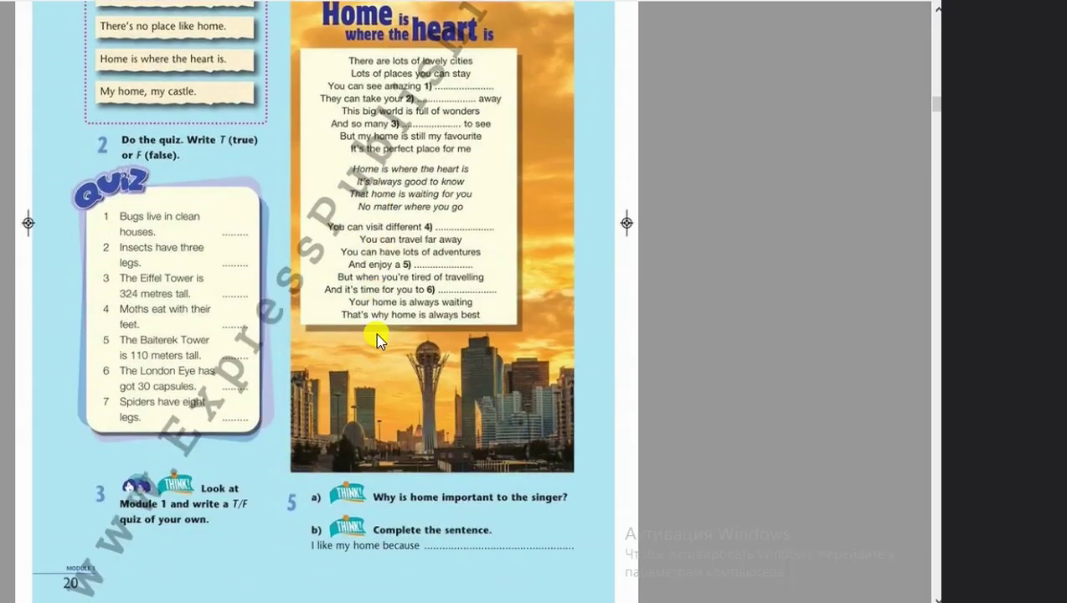
{"action": "left_click", "coordinate": [195, 598]}
{"action": "scroll", "coordinate": [570, 342], "scroll_direction": "down", "scroll_amount": 1}
{"action": "scroll", "coordinate": [570, 342], "scroll_direction": "down", "scroll_amount": 2}
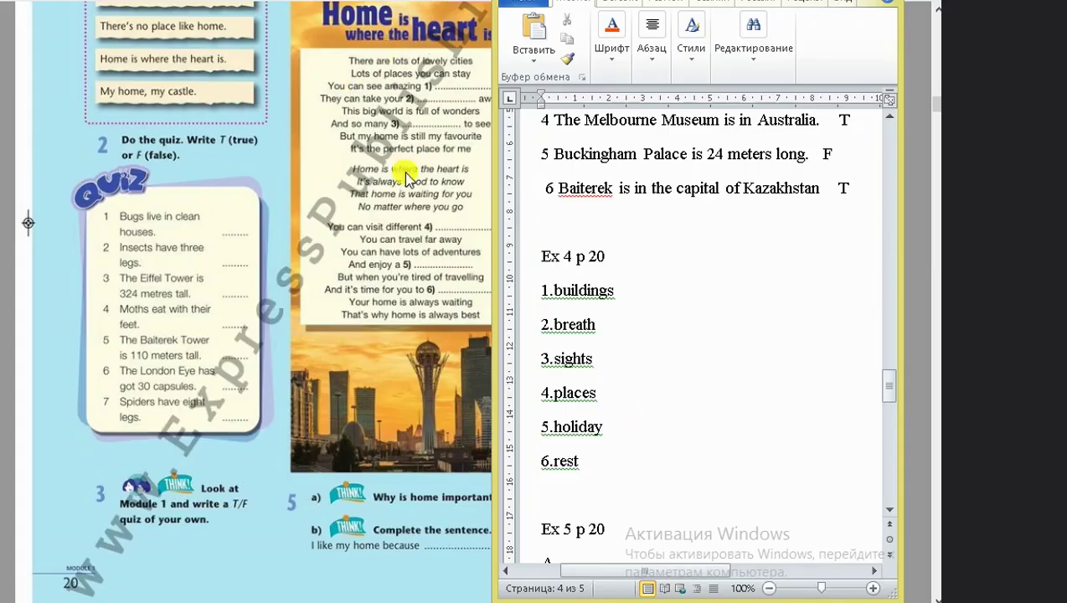
{"action": "mouse_move", "coordinate": [605, 461]}
{"action": "left_mouse_down"}
{"action": "mouse_move", "coordinate": [540, 347]}
{"action": "mouse_move", "coordinate": [539, 289]}
{"action": "left_mouse_up"}
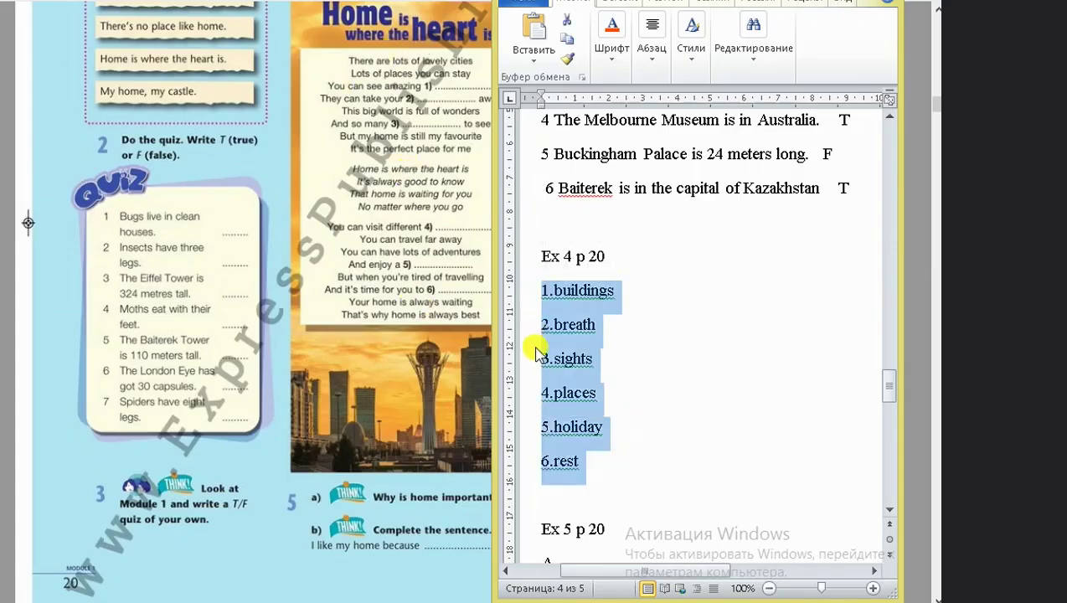
{"action": "left_click", "coordinate": [744, 226]}
{"action": "scroll", "coordinate": [746, 223], "scroll_direction": "up", "scroll_amount": 3}
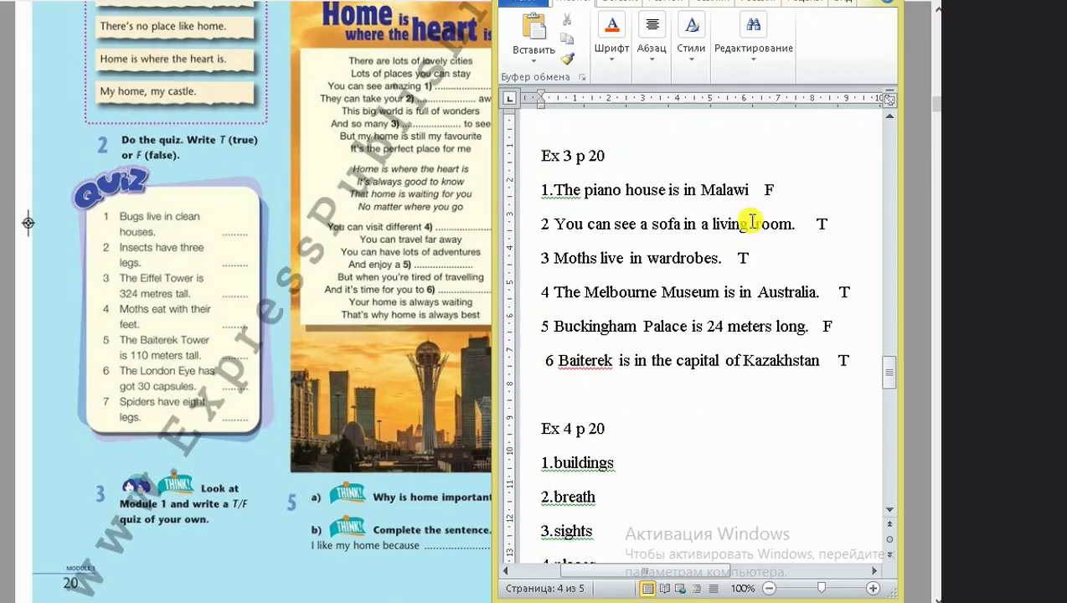
{"action": "scroll", "coordinate": [850, 208], "scroll_direction": "down", "scroll_amount": 3}
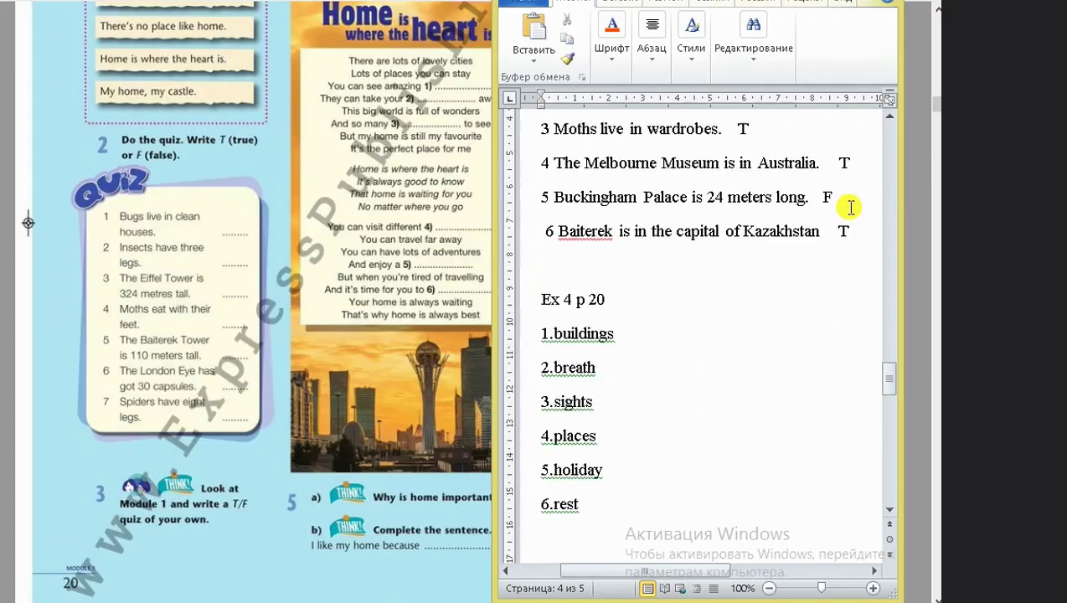
{"action": "left_click", "coordinate": [851, 207]}
{"action": "scroll", "coordinate": [596, 358], "scroll_direction": "down", "scroll_amount": 1}
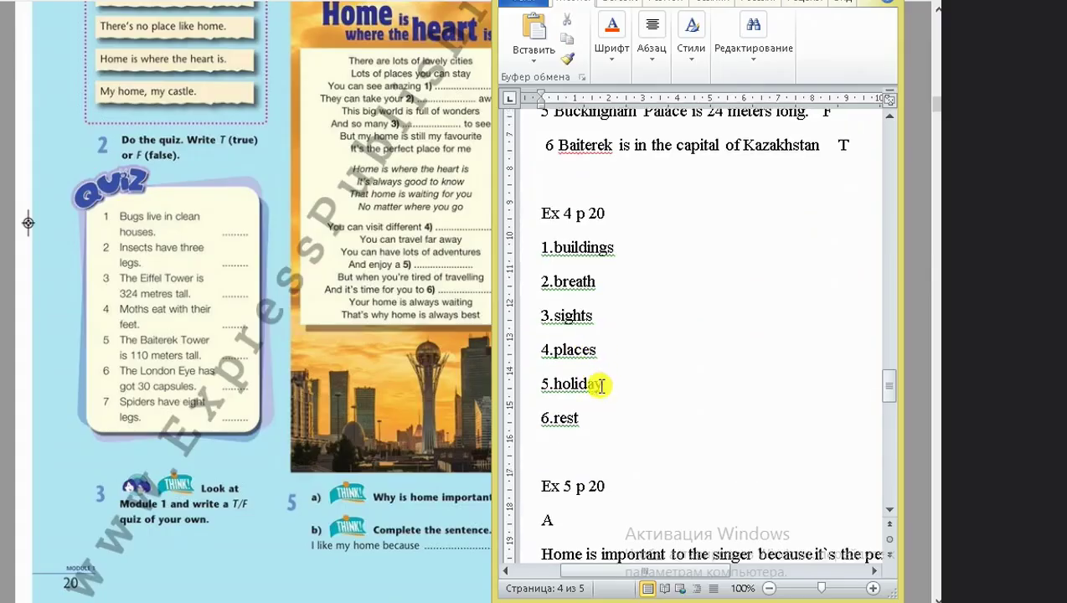
{"action": "scroll", "coordinate": [603, 381], "scroll_direction": "down", "scroll_amount": 1}
{"action": "scroll", "coordinate": [610, 377], "scroll_direction": "down", "scroll_amount": 1}
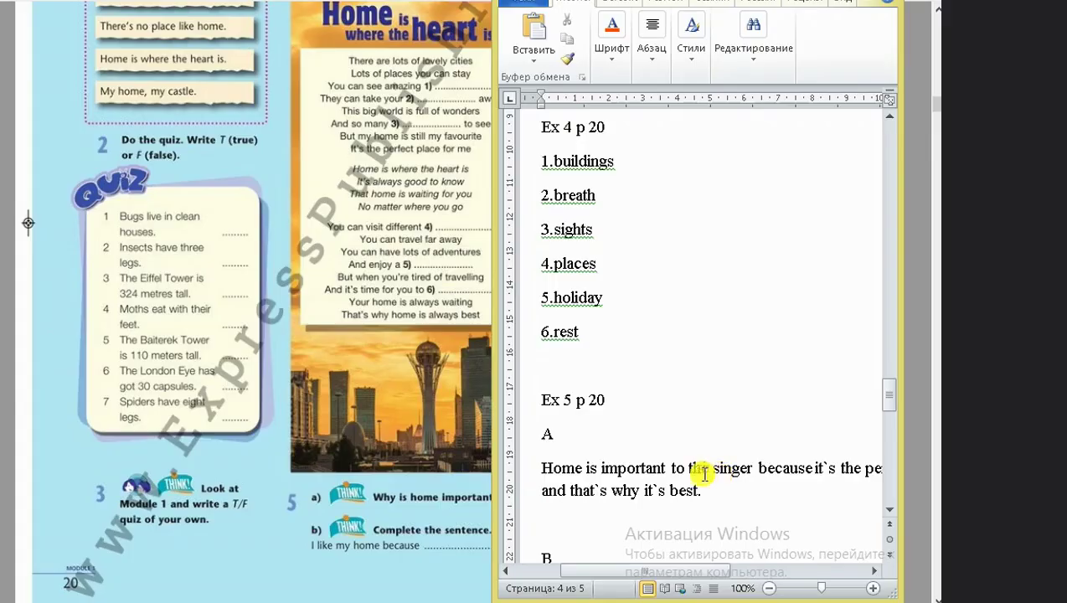
Split Ex 5 answer A onto new lines before 'the perfect place' and 'why it`s best'
{"action": "left_click", "coordinate": [839, 467]}
{"action": "key", "text": "Return"}
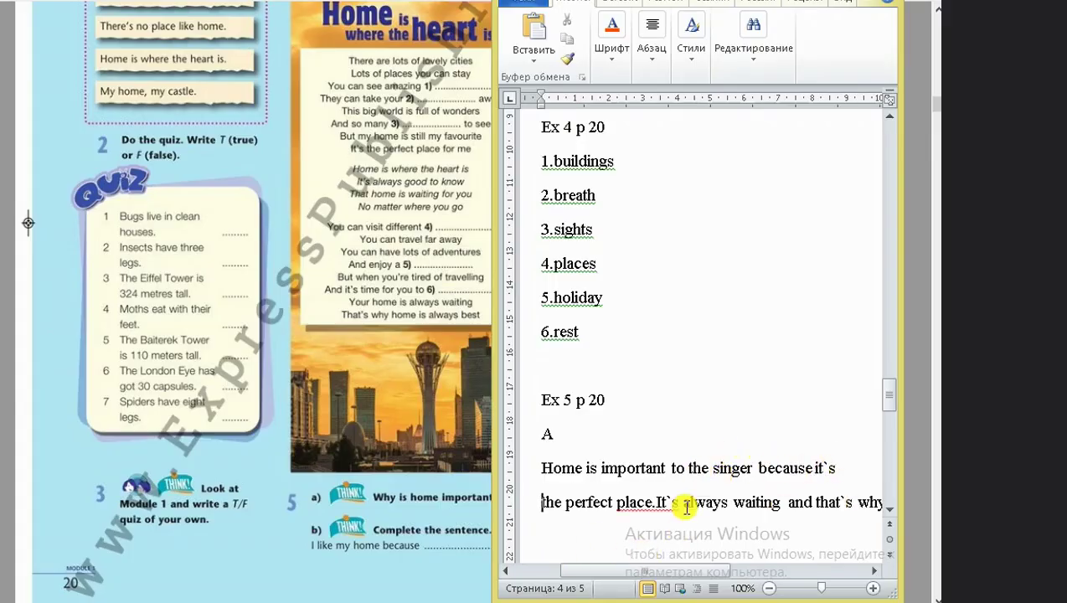
{"action": "left_click", "coordinate": [856, 503]}
{"action": "key", "text": "Return"}
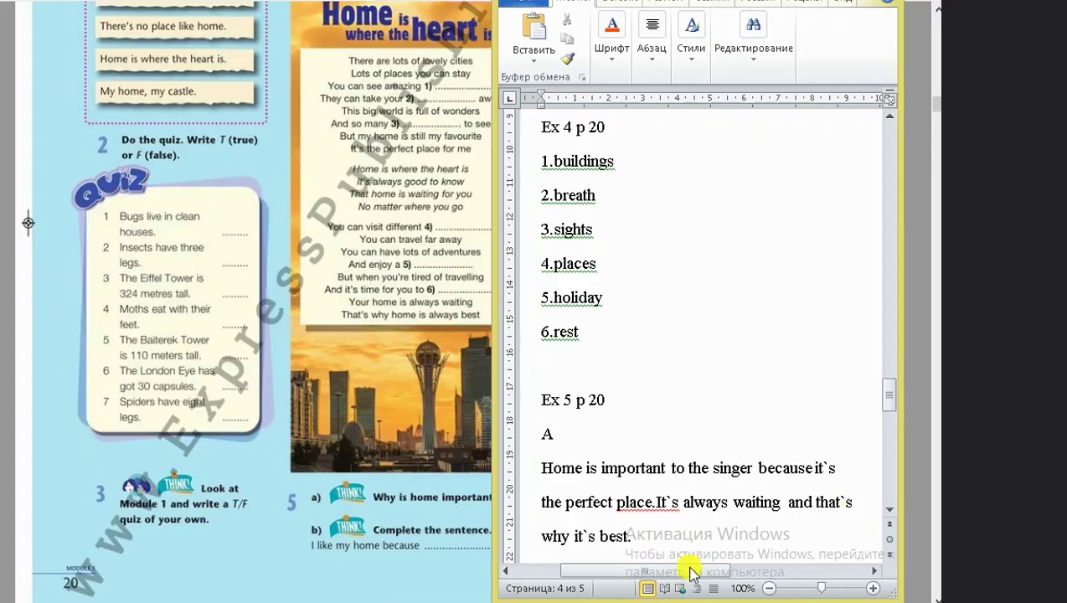
{"action": "scroll", "coordinate": [660, 544], "scroll_direction": "down", "scroll_amount": 2}
{"action": "scroll", "coordinate": [660, 545], "scroll_direction": "down", "scroll_amount": 3}
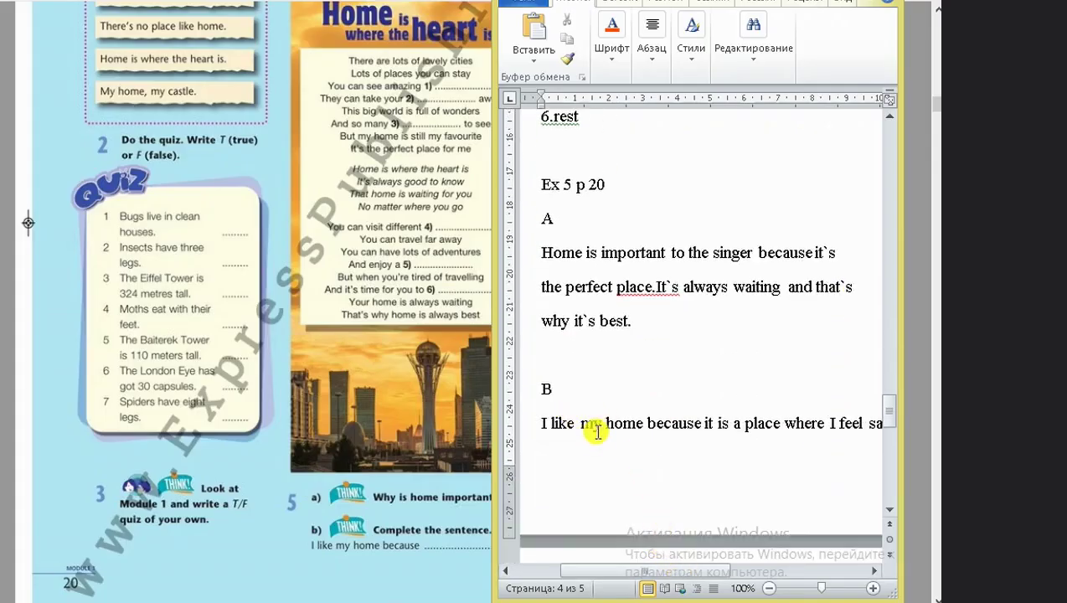
Move 'where I feel safe and loved' to its own line and remove the blank line above answer B
{"action": "left_click", "coordinate": [785, 423]}
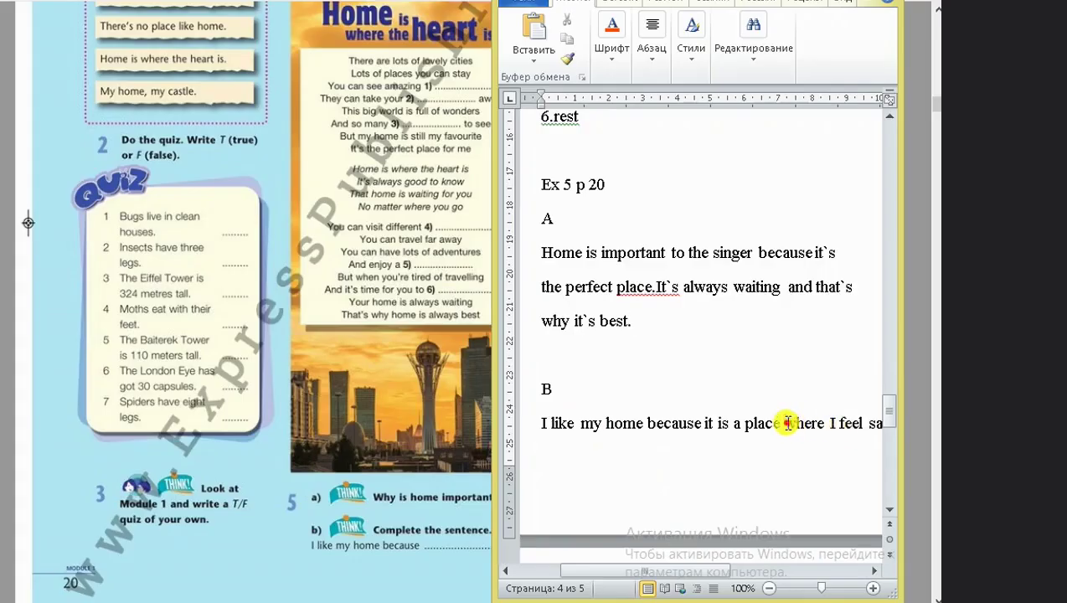
{"action": "key", "text": "Return"}
{"action": "scroll", "coordinate": [762, 361], "scroll_direction": "down", "scroll_amount": 1}
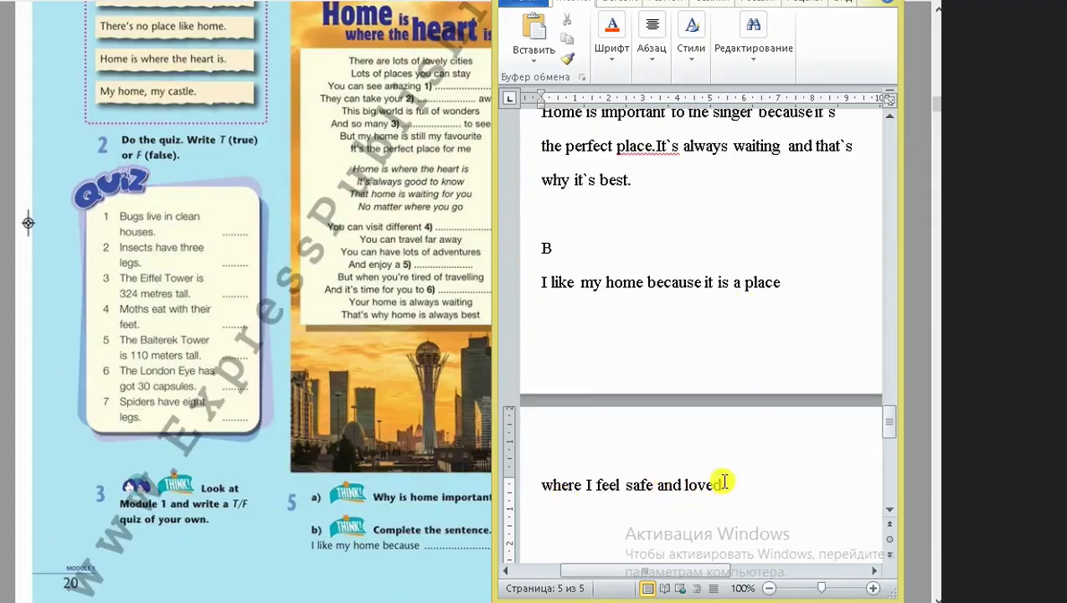
{"action": "left_click", "coordinate": [543, 238]}
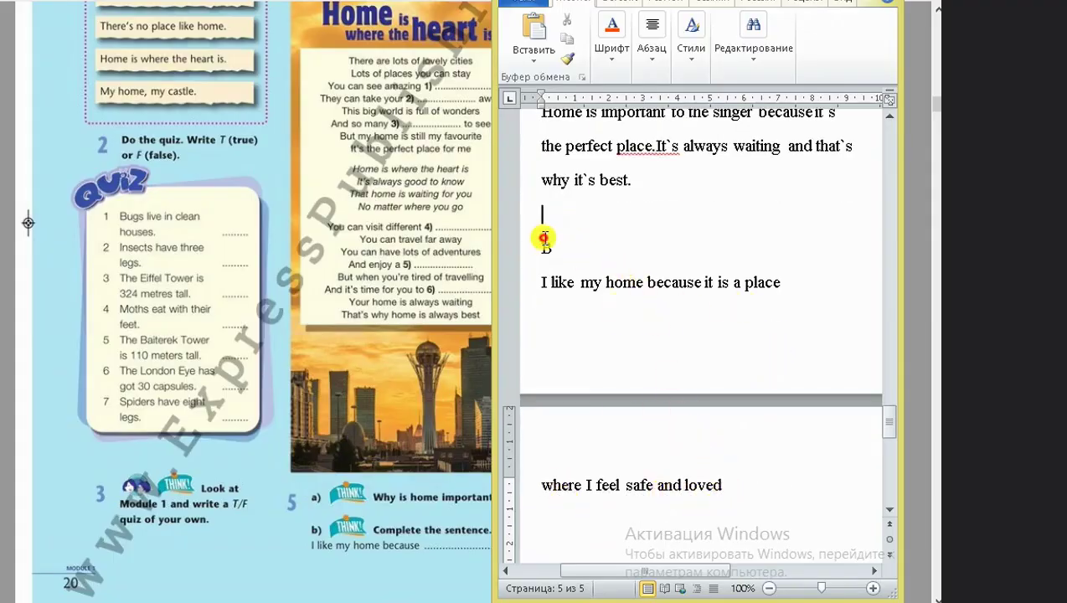
{"action": "key", "text": "BackSpace"}
{"action": "scroll", "coordinate": [554, 263], "scroll_direction": "up", "scroll_amount": 1}
{"action": "scroll", "coordinate": [633, 427], "scroll_direction": "up", "scroll_amount": 2}
{"action": "scroll", "coordinate": [633, 360], "scroll_direction": "up", "scroll_amount": 1}
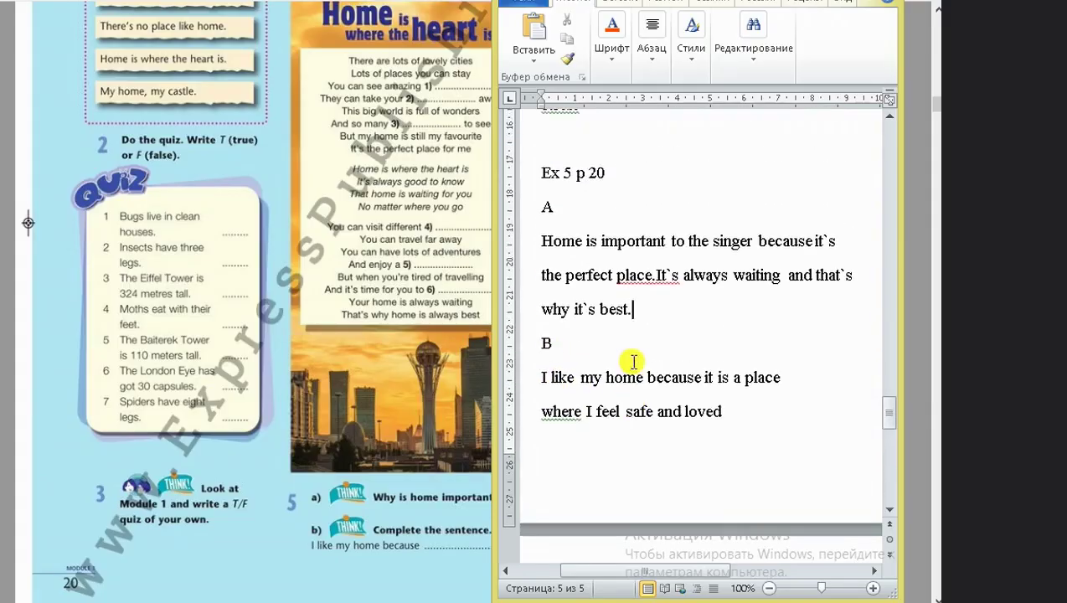
{"action": "scroll", "coordinate": [633, 360], "scroll_direction": "up", "scroll_amount": 1}
{"action": "scroll", "coordinate": [632, 362], "scroll_direction": "up", "scroll_amount": 1}
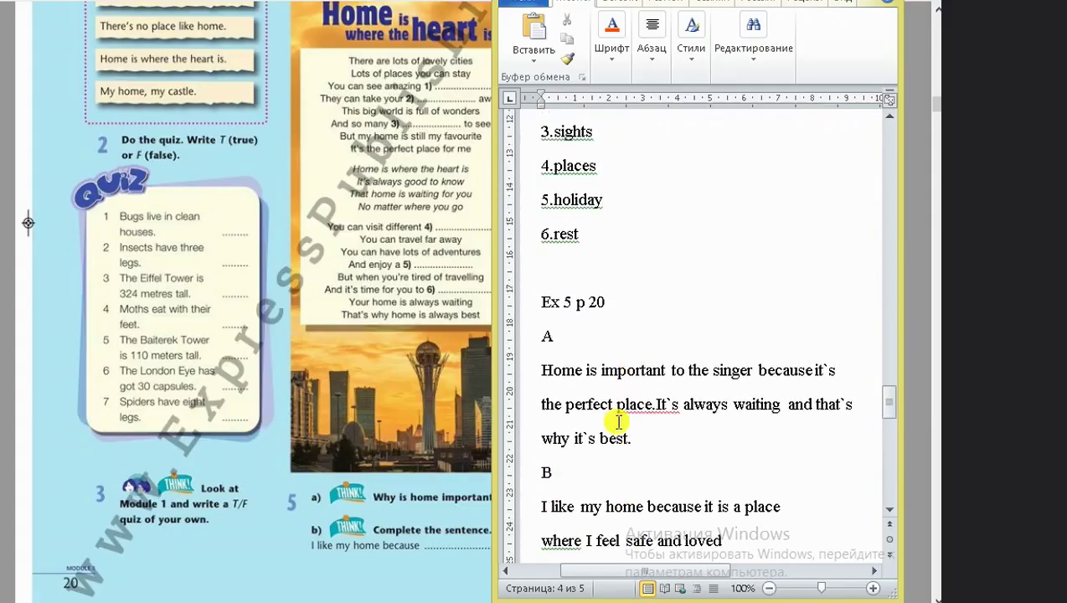